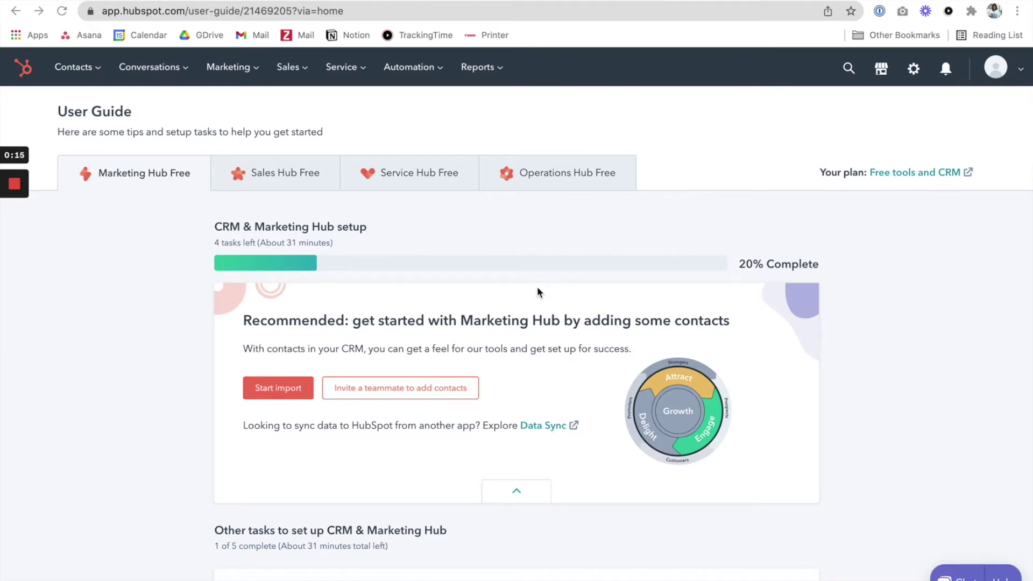
# Start the 'Install the WordPress plugin' task and find the HubSpot plugin in WordPress
pyautogui.scroll(-3, 708, 373)
pyautogui.scroll(-1, 708, 374)
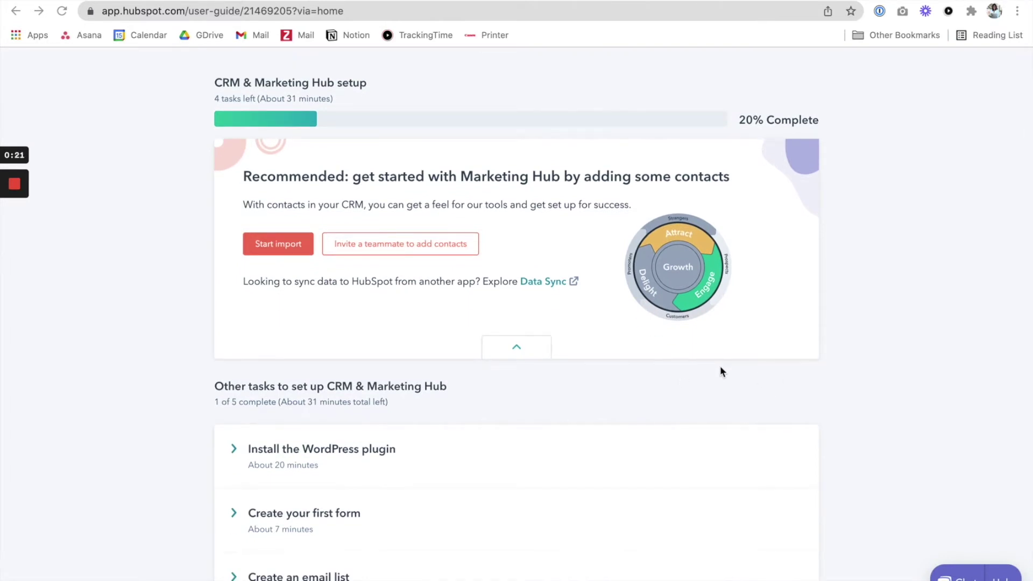
pyautogui.scroll(5, 720, 367)
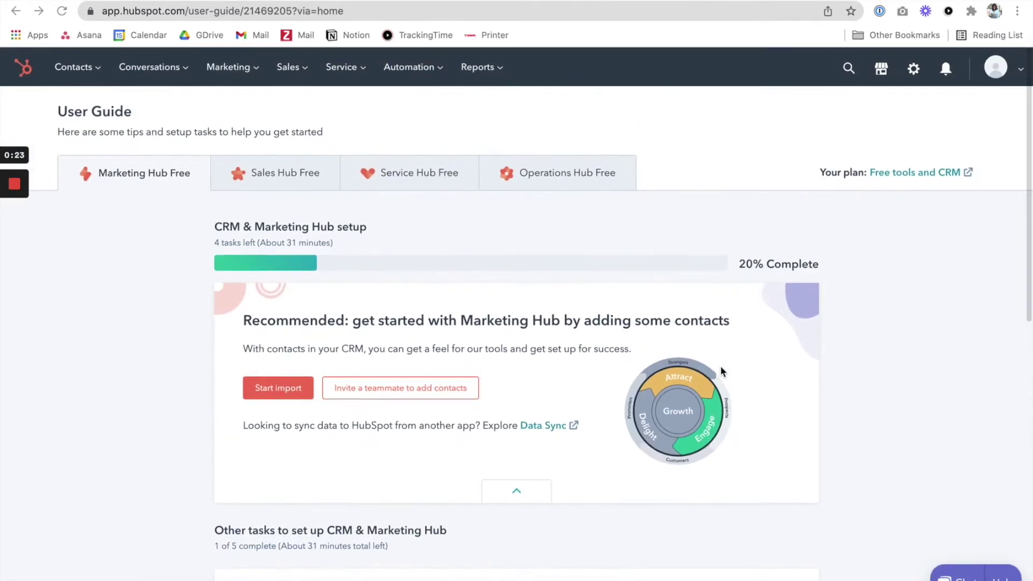
pyautogui.scroll(-10, 721, 367)
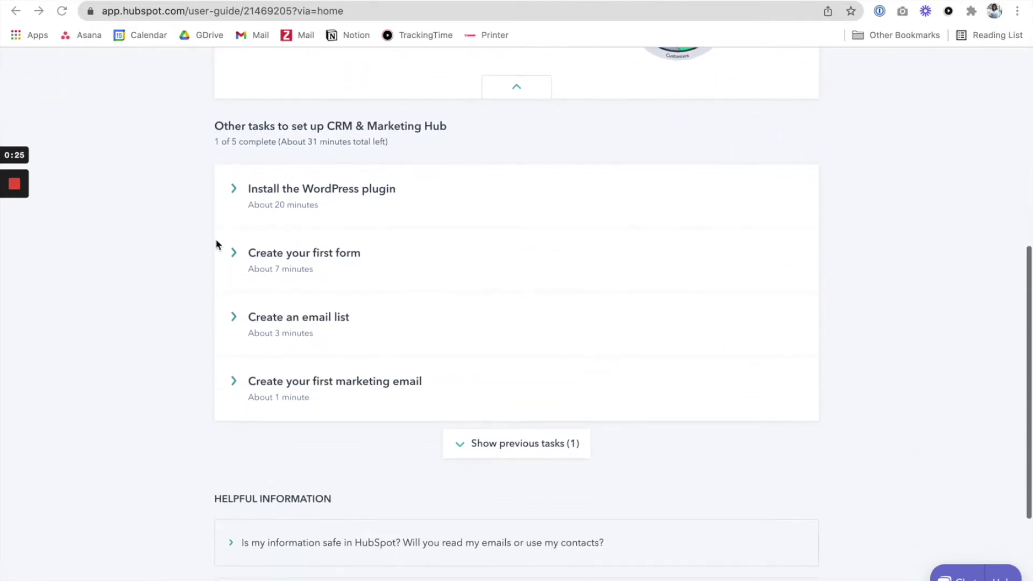
pyautogui.scroll(1, 236, 196)
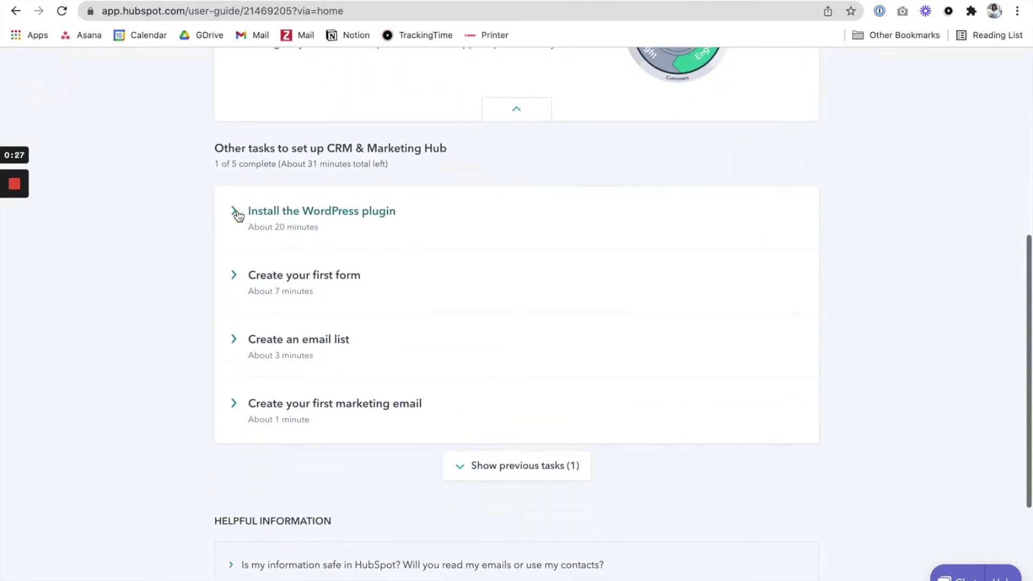
pyautogui.click(239, 215)
pyautogui.click(286, 292)
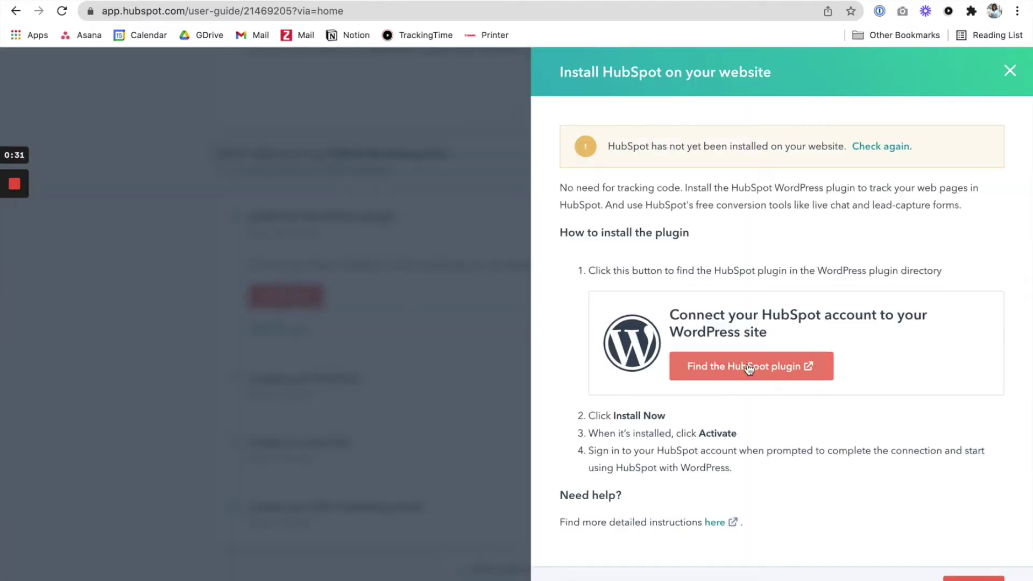
pyautogui.click(706, 369)
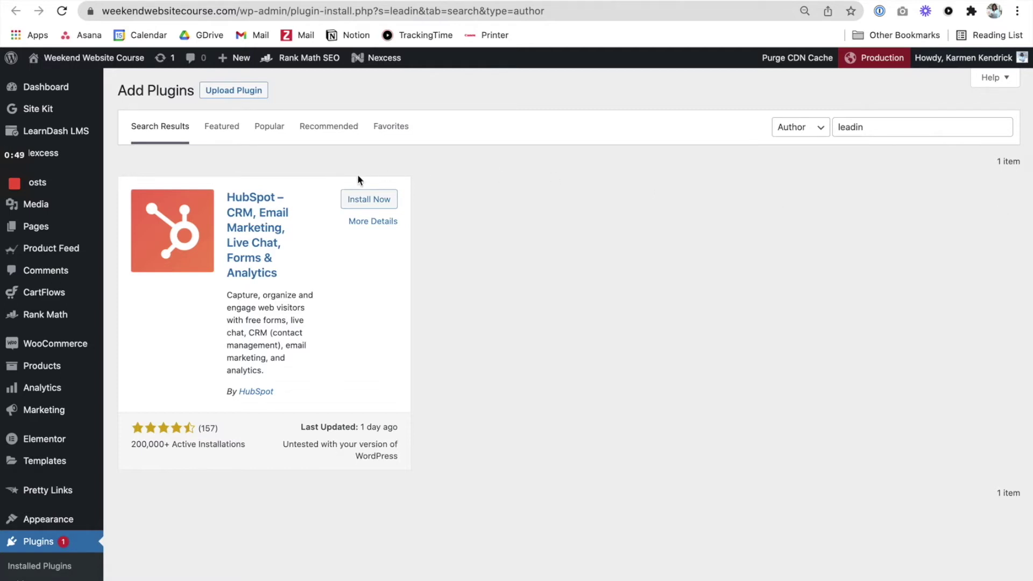
# Install and activate the HubSpot plugin from the Add Plugins results
pyautogui.click(372, 201)
pyautogui.click(373, 200)
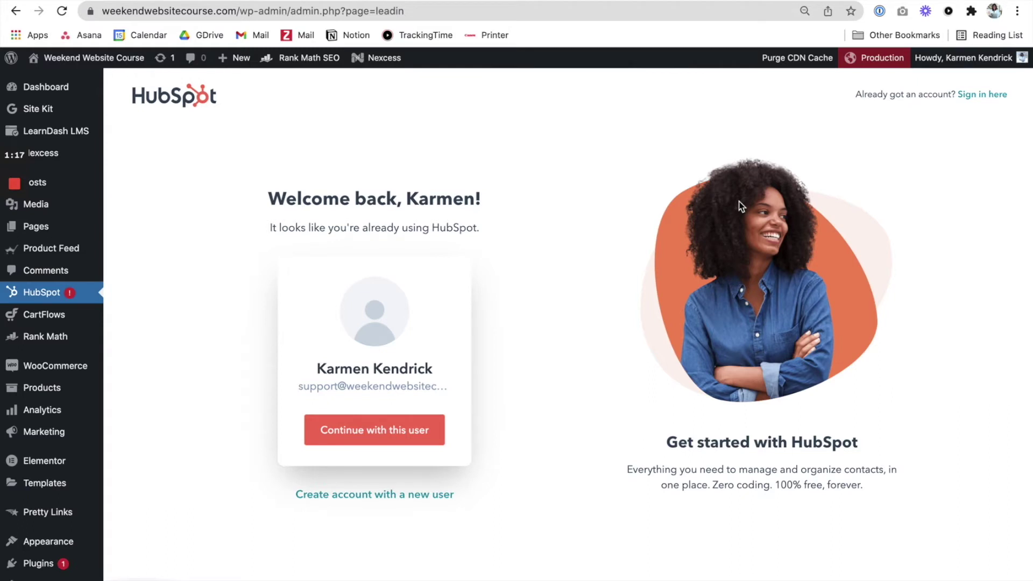
# Connect the website with the existing HubSpot user and account, passing the reCAPTCHA check
pyautogui.click(364, 435)
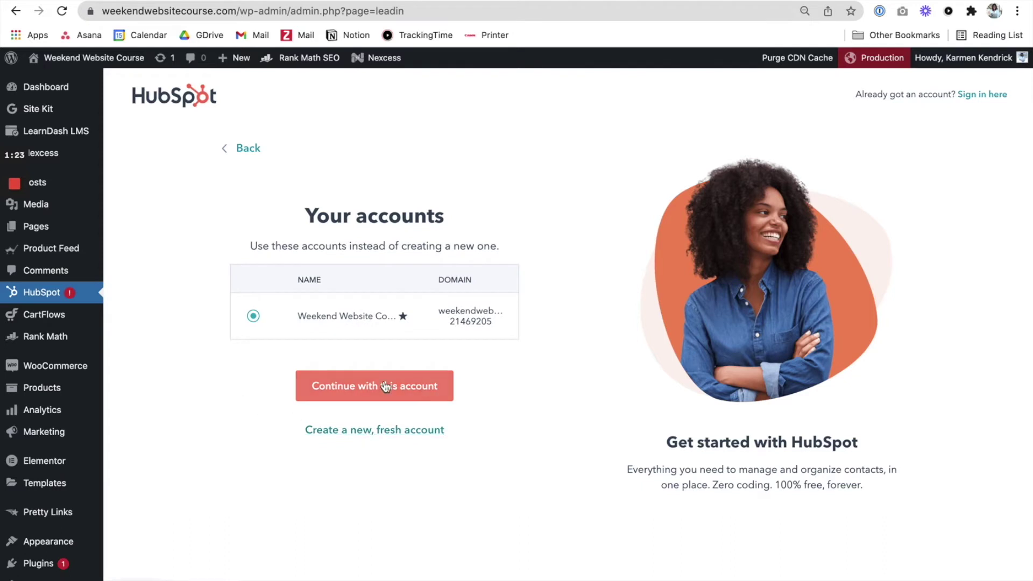
pyautogui.click(401, 389)
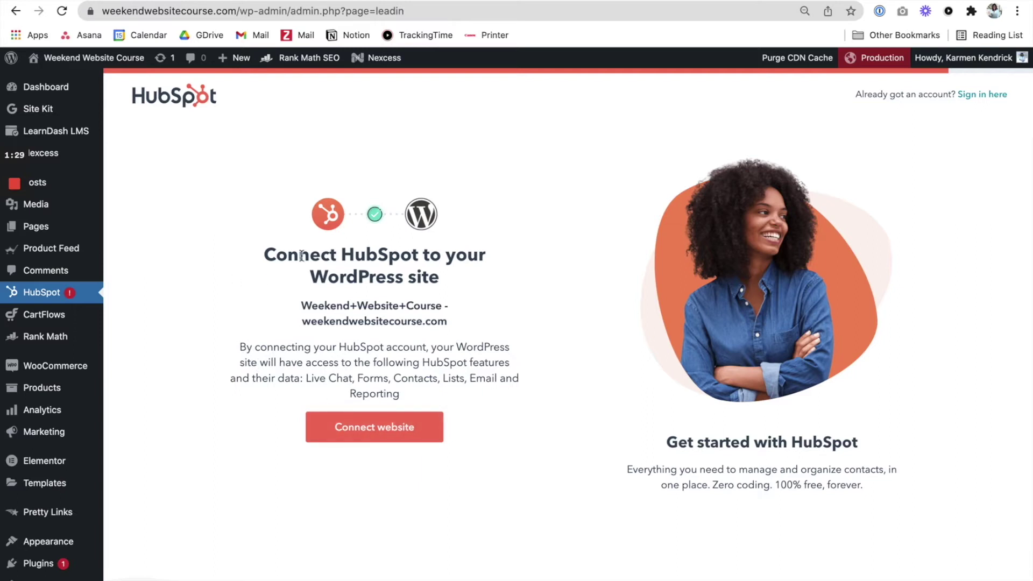
pyautogui.click(375, 427)
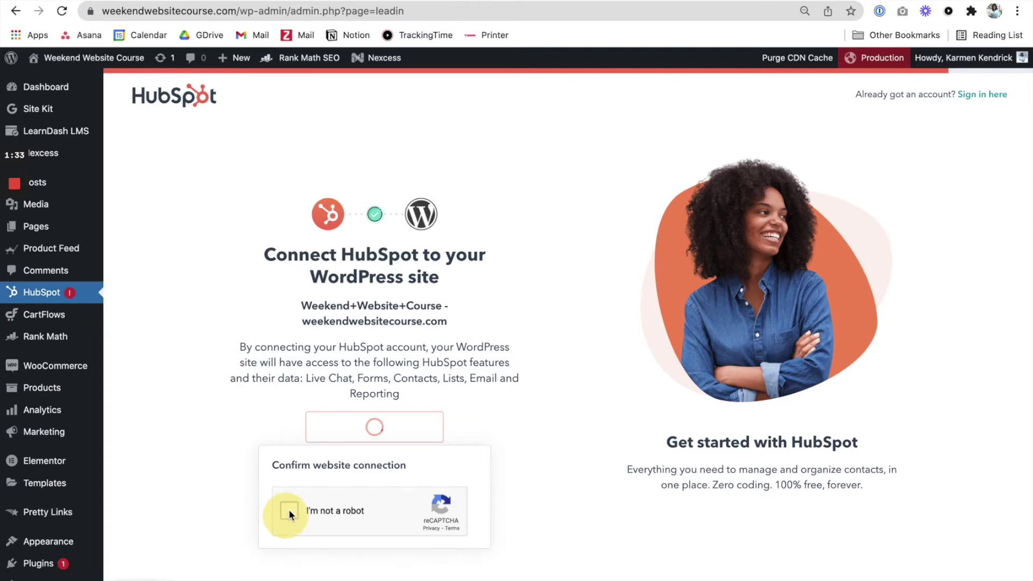
pyautogui.click(288, 509)
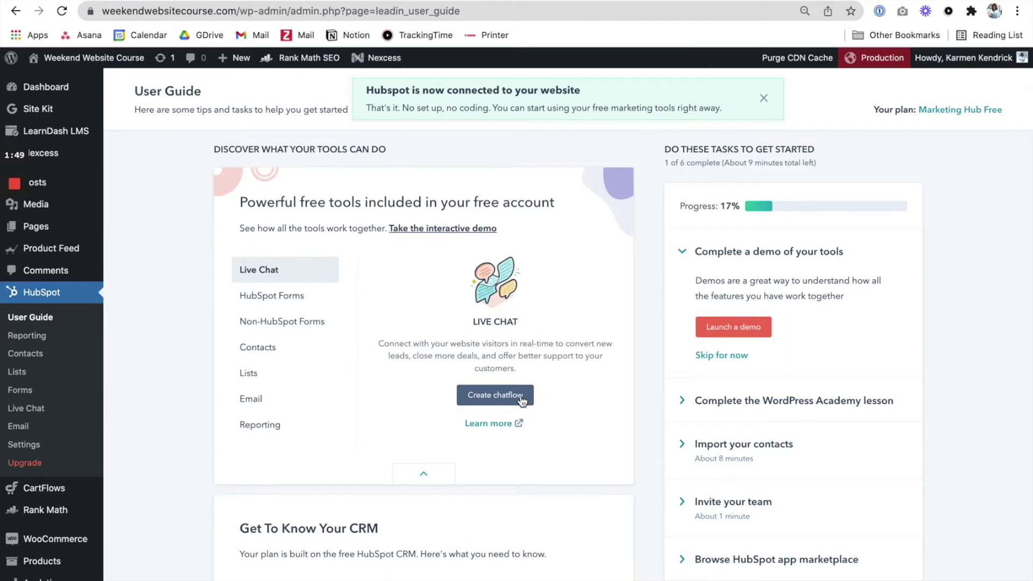
# Create a new chatflow from the User Guide's Live Chat section
pyautogui.click(486, 401)
pyautogui.click(492, 399)
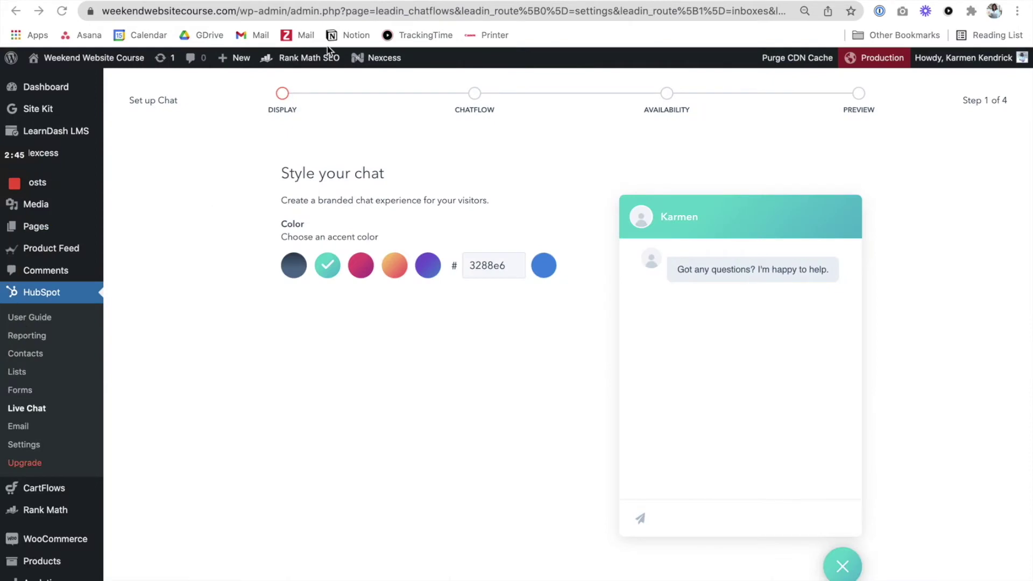
# Replace the accent colour hex value 3288e6 with F8E60C
pyautogui.click(492, 266)
pyautogui.press('super+a')
pyautogui.moveTo(503, 268); pyautogui.dragTo(461, 266)
pyautogui.write('F8E60C')
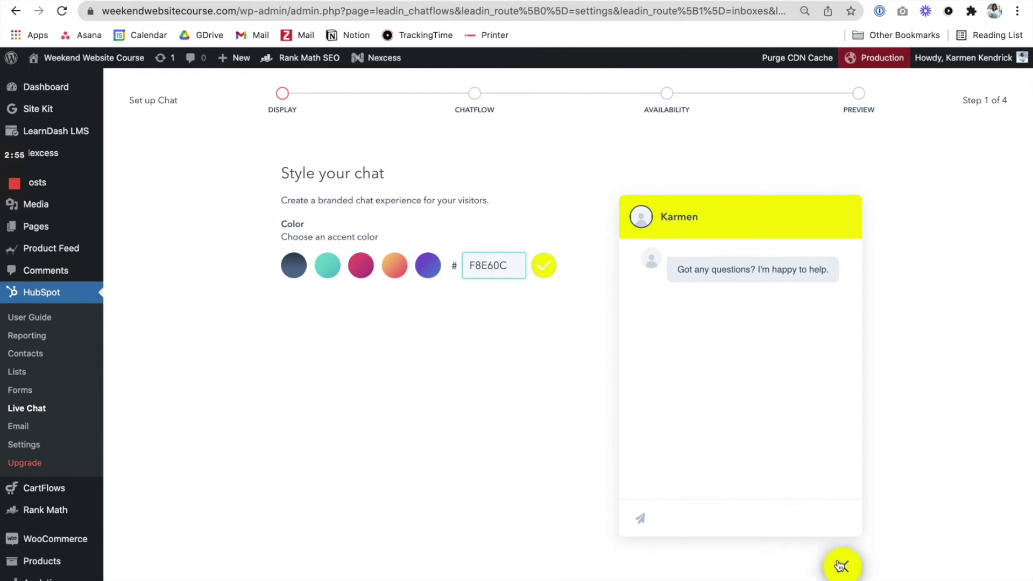
pyautogui.scroll(-3, 650, 444)
pyautogui.scroll(3, 651, 443)
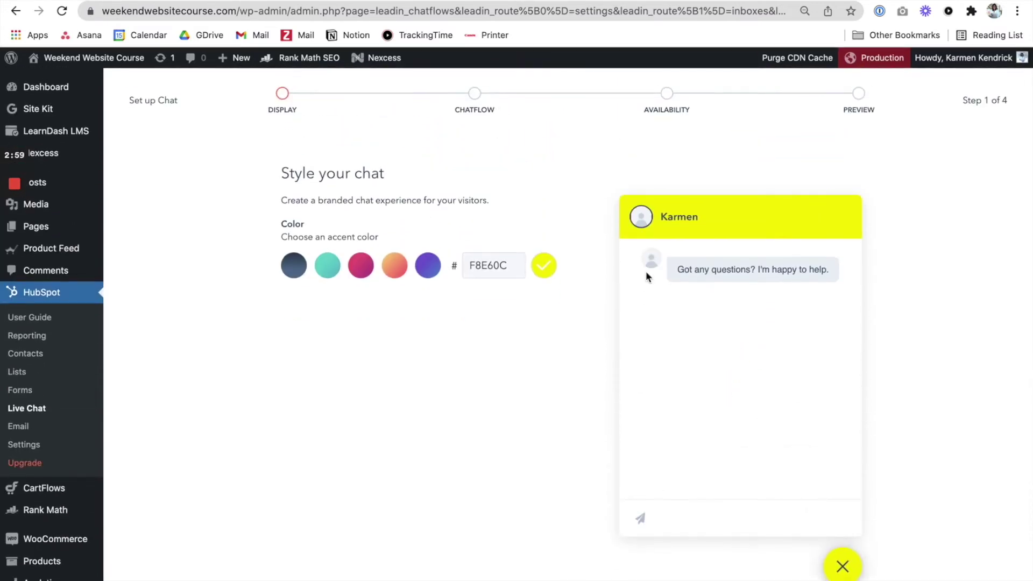
# Check the yellow accent in the colour picker and the collapsed chat preview
pyautogui.click(544, 265)
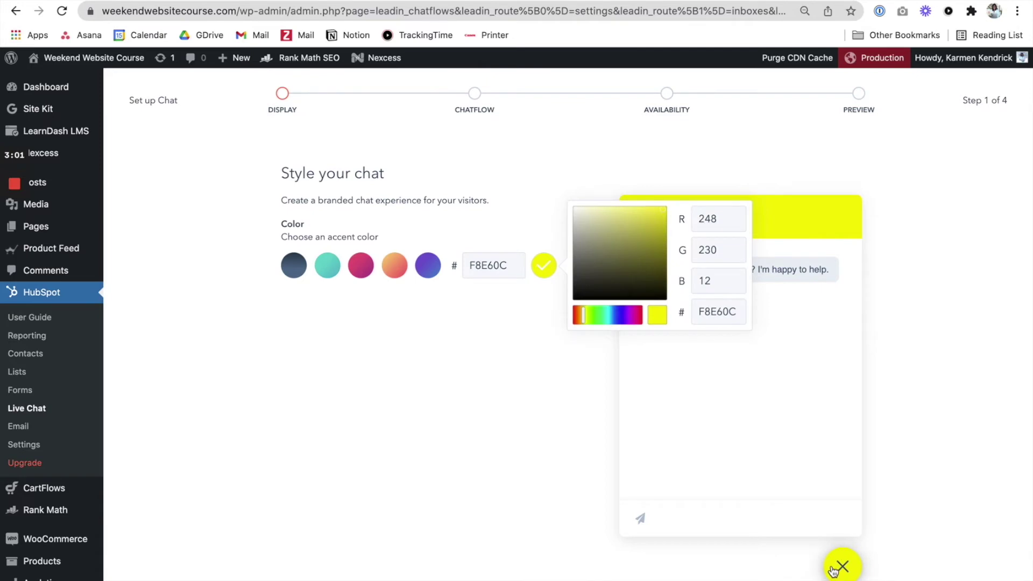
pyautogui.click(841, 574)
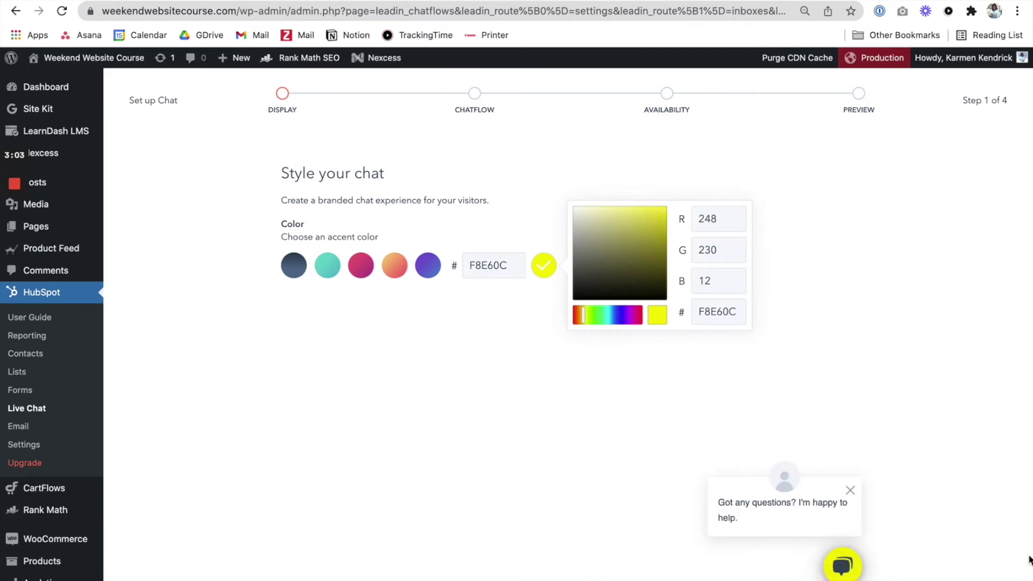
pyautogui.click(652, 372)
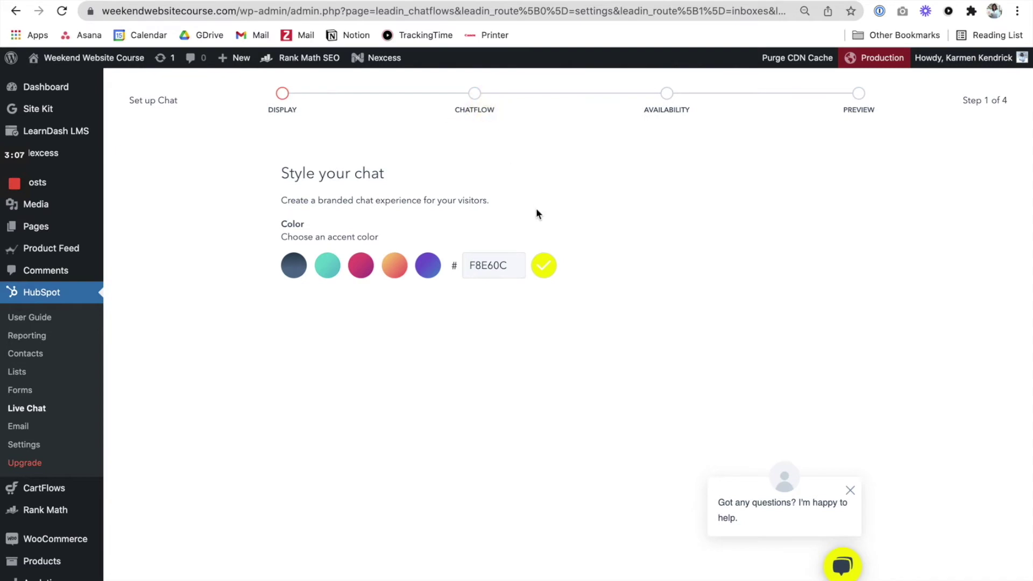
pyautogui.scroll(-7, 537, 208)
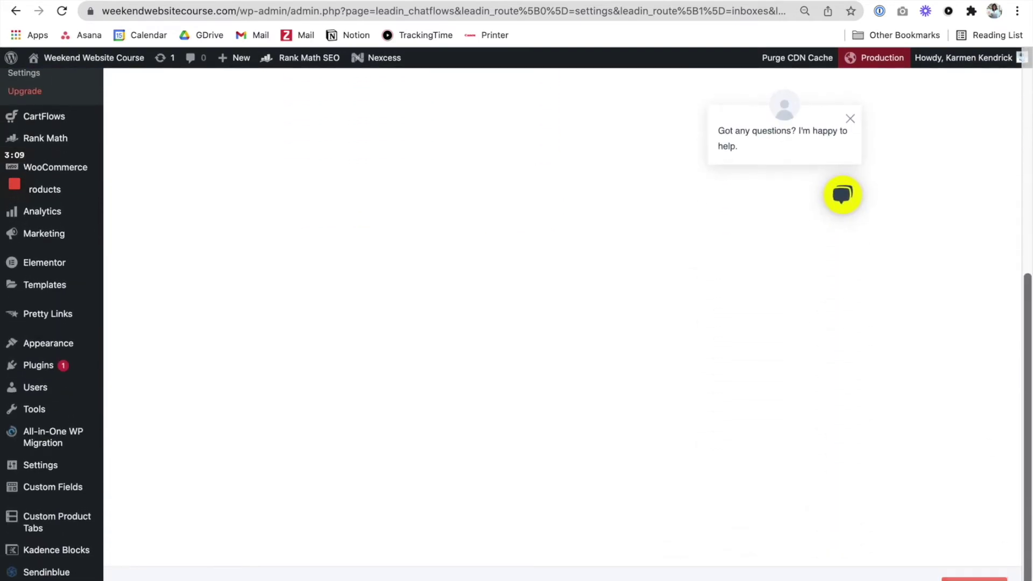
pyautogui.scroll(3, 757, 454)
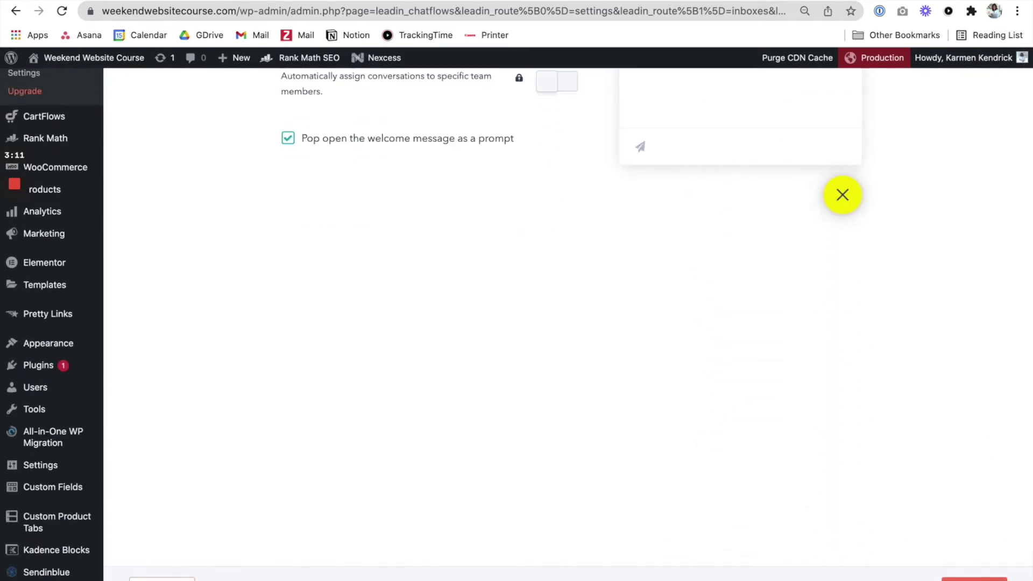
pyautogui.scroll(6, 636, 211)
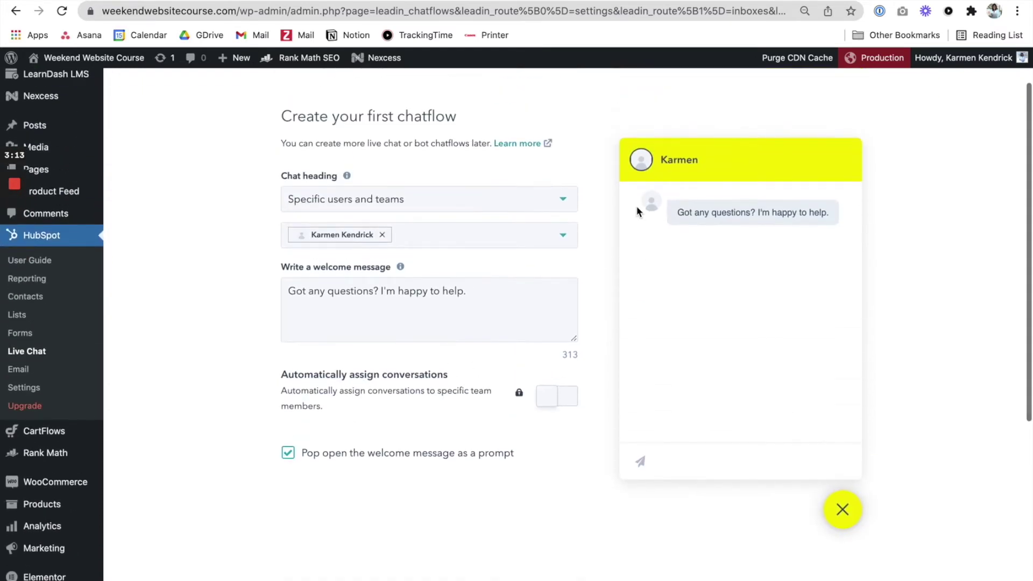
# Set the chat heading to 'Custom name and avatar'
pyautogui.click(491, 205)
pyautogui.scroll(1, 490, 204)
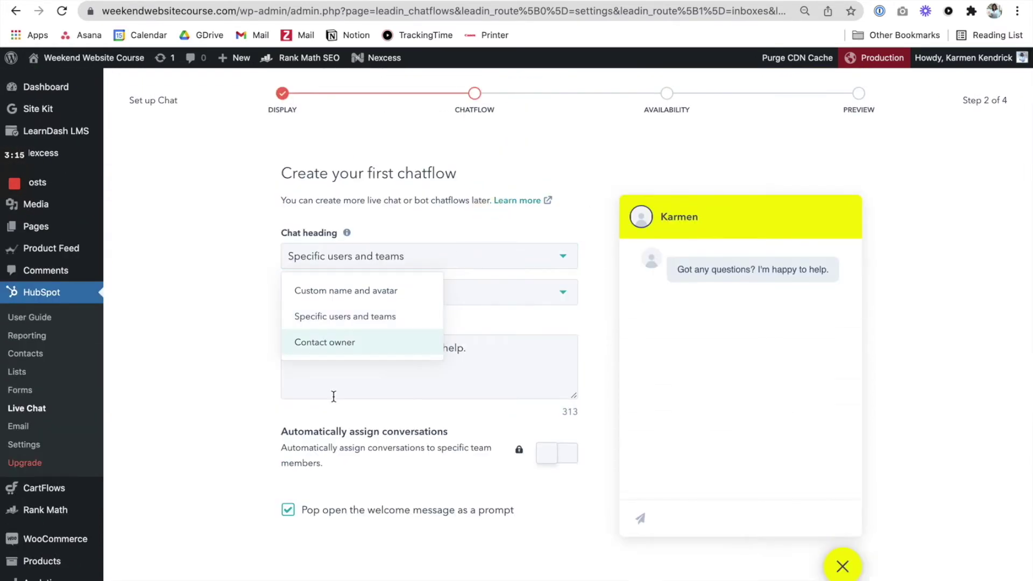
pyautogui.click(364, 295)
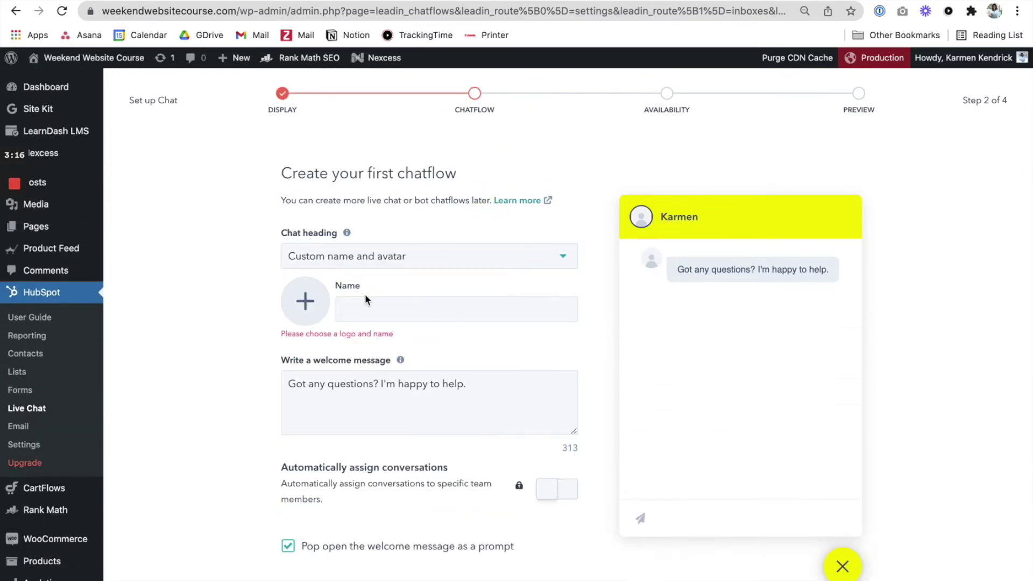
# Open the avatar image chooser, dismiss the search tip, and browse the image folders
pyautogui.click(305, 312)
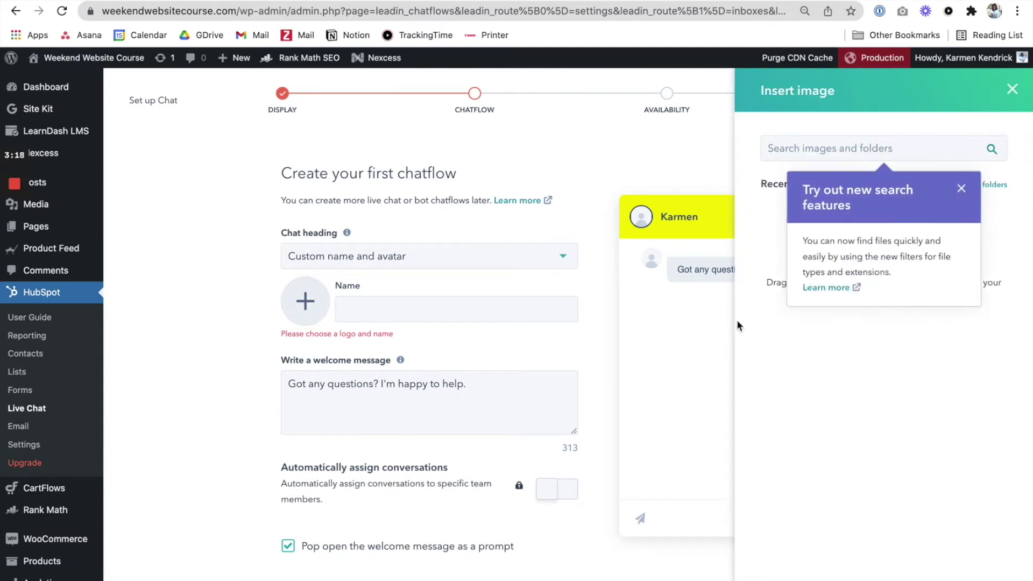
pyautogui.click(961, 190)
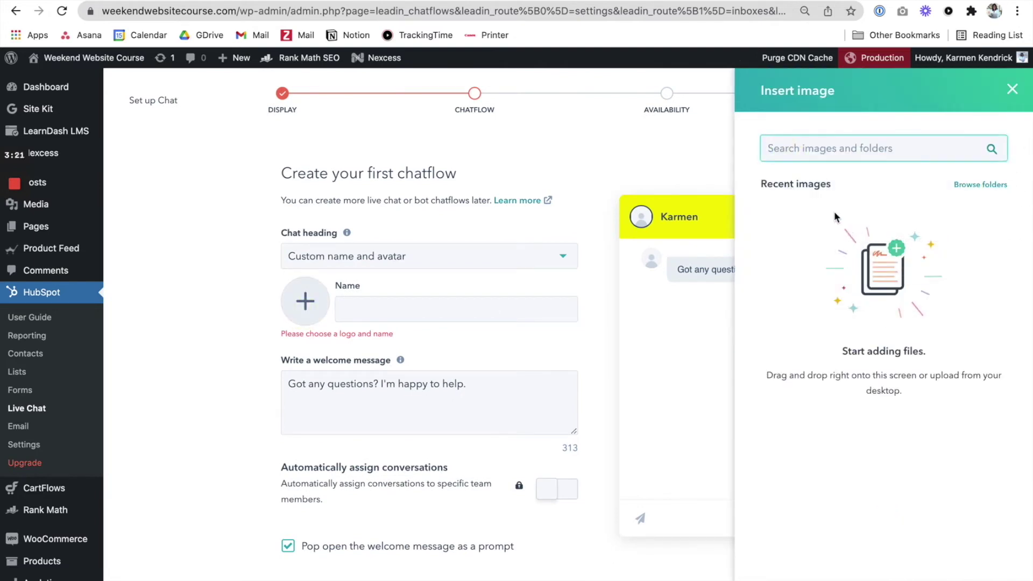
pyautogui.click(884, 349)
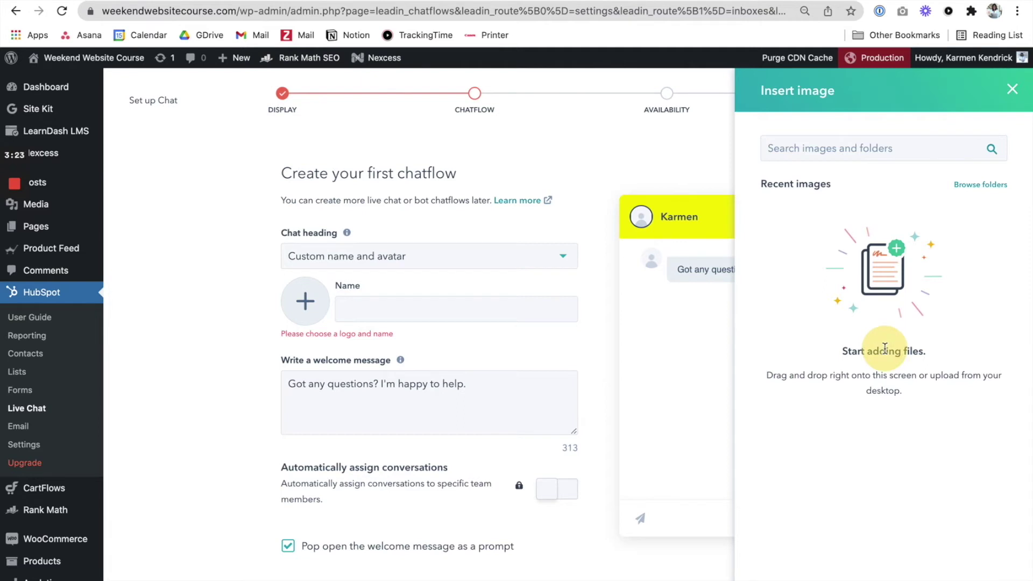
pyautogui.click(981, 185)
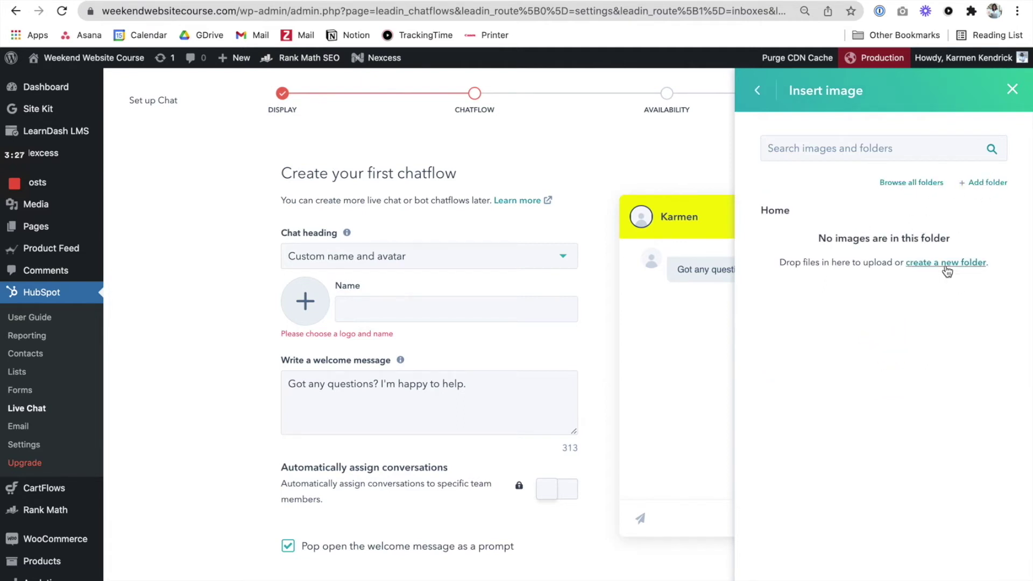
pyautogui.click(915, 183)
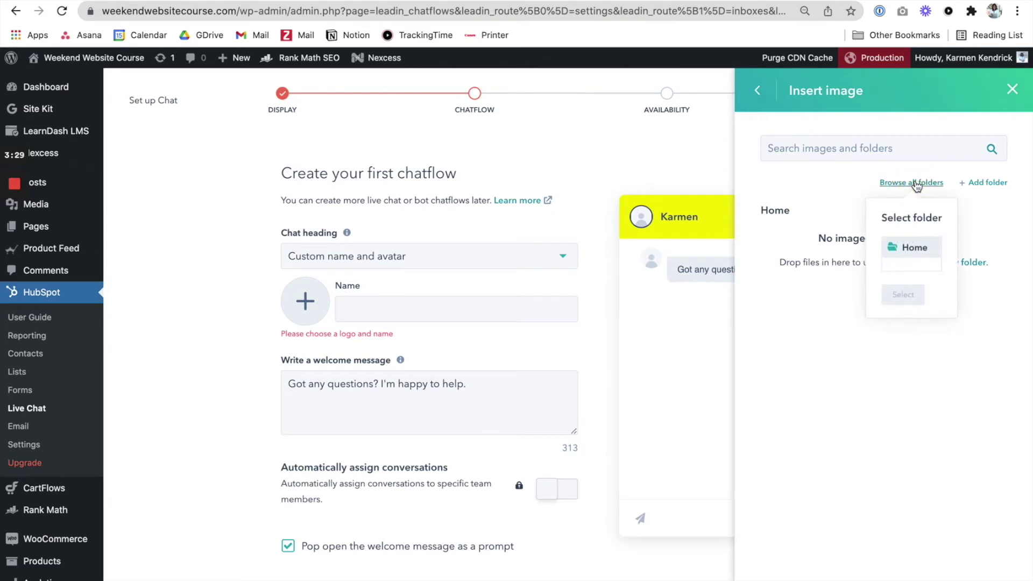
pyautogui.click(759, 91)
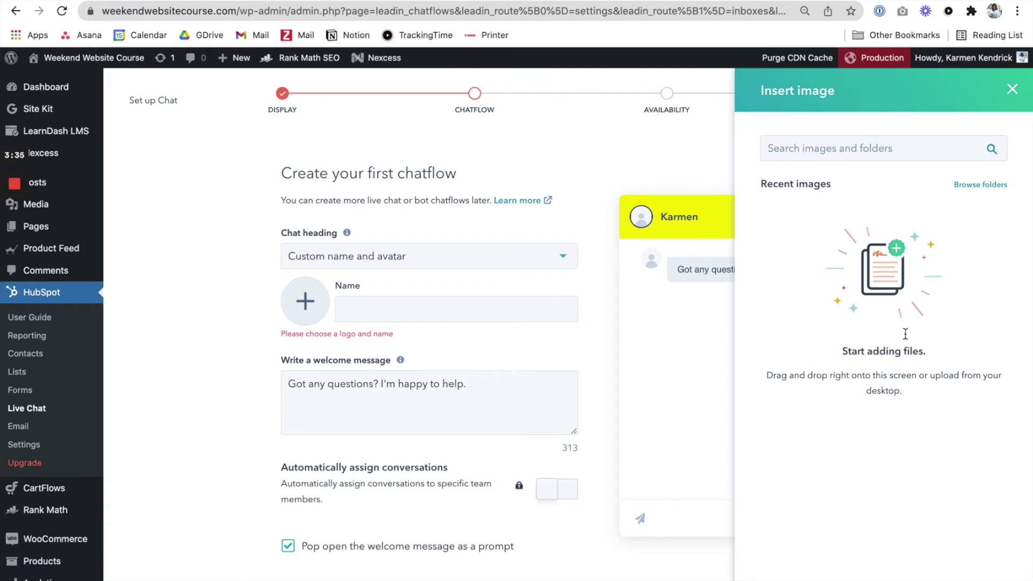
# Exit full screen and place a Finder window beside the browser
pyautogui.moveTo(71, 2)
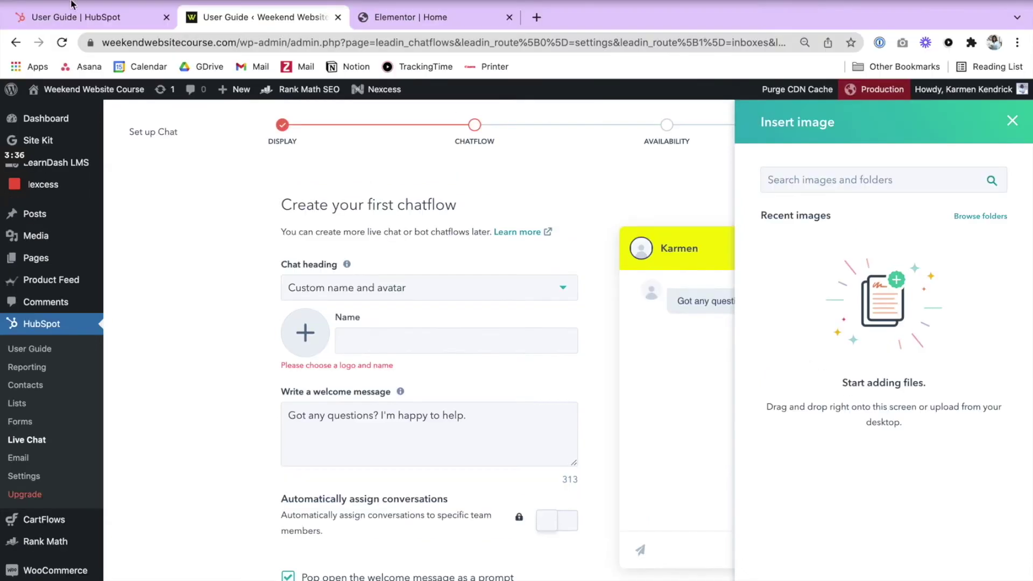
pyautogui.click(43, 3)
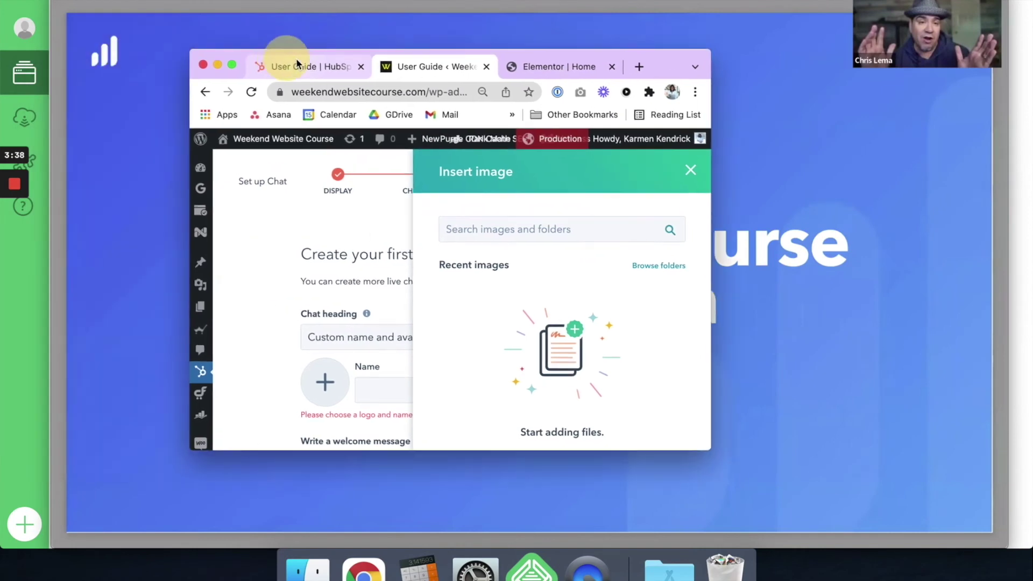
pyautogui.moveTo(296, 58); pyautogui.dragTo(451, 45)
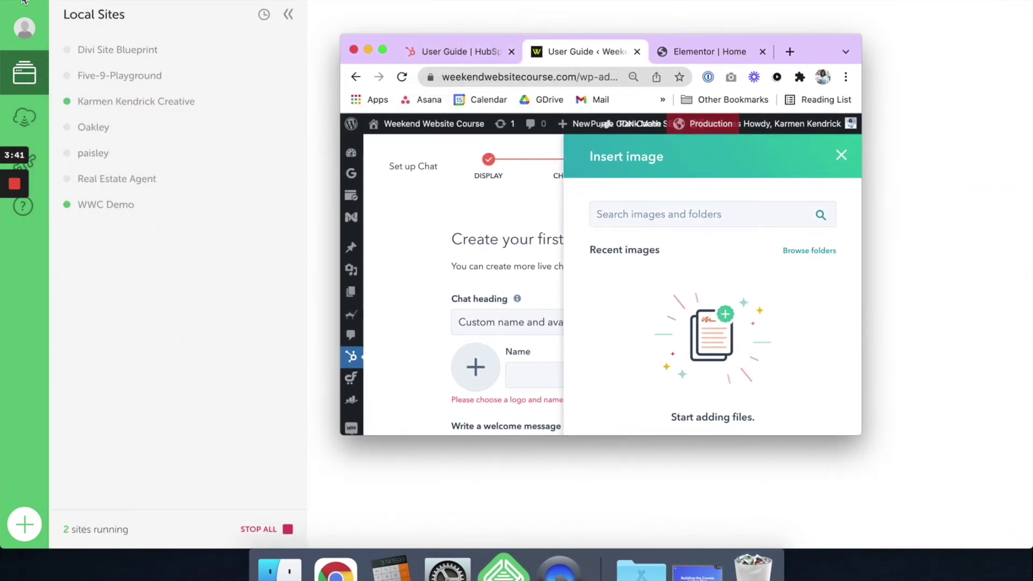
pyautogui.click(25, 6)
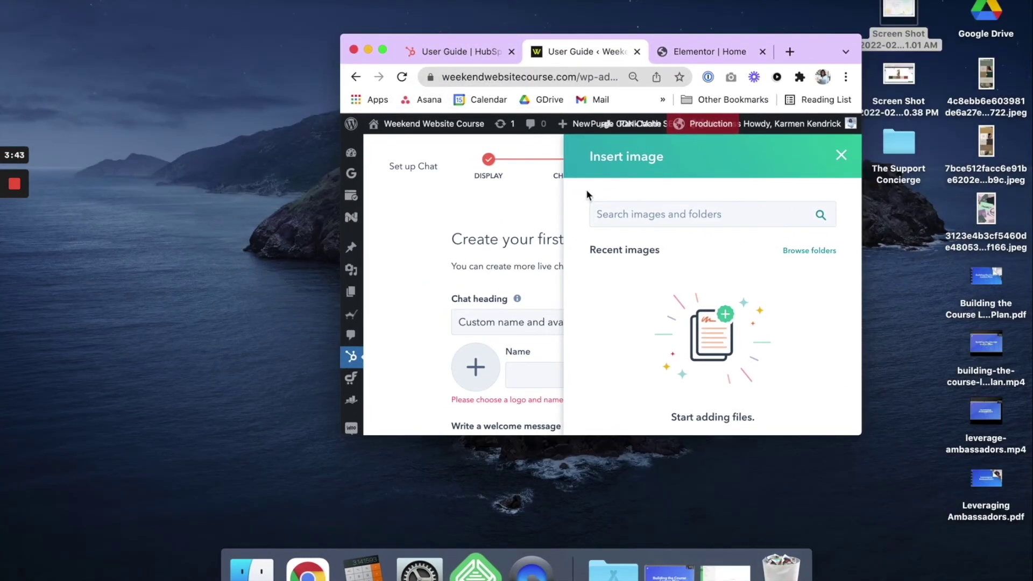
pyautogui.moveTo(653, 51); pyautogui.dragTo(784, 54)
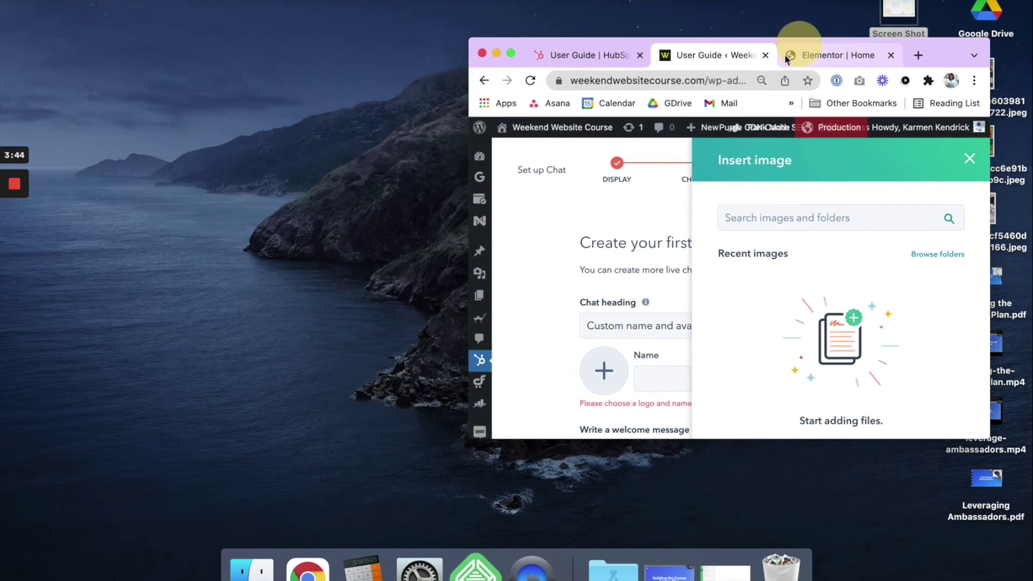
pyautogui.click(252, 570)
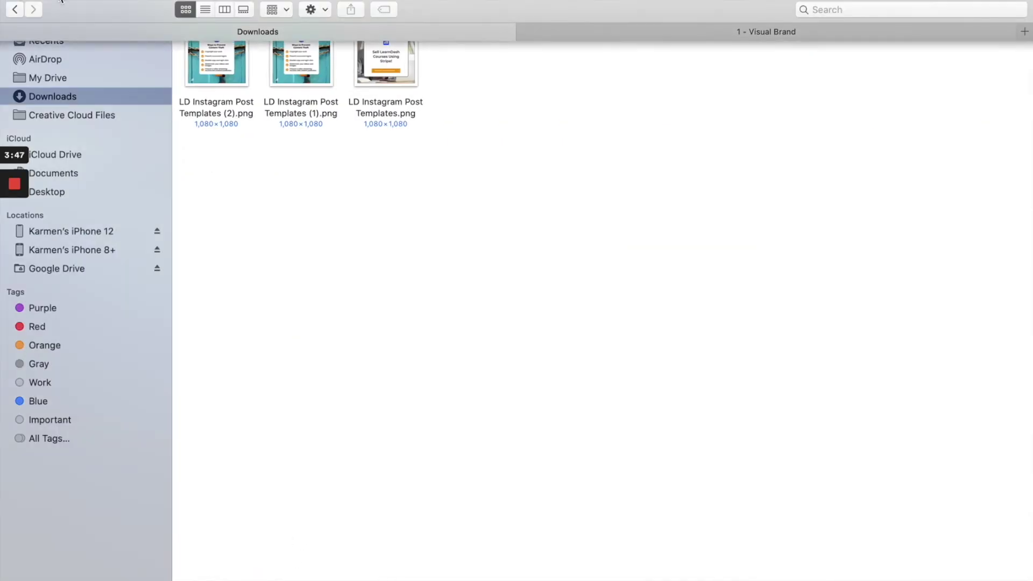
pyautogui.click(43, 1)
pyautogui.moveTo(458, 59); pyautogui.dragTo(335, 38)
# Drag favicon.png from Google Drive's '1 - Visual Brand' folder into the image library
pyautogui.click(58, 342)
pyautogui.doubleClick(186, 110)
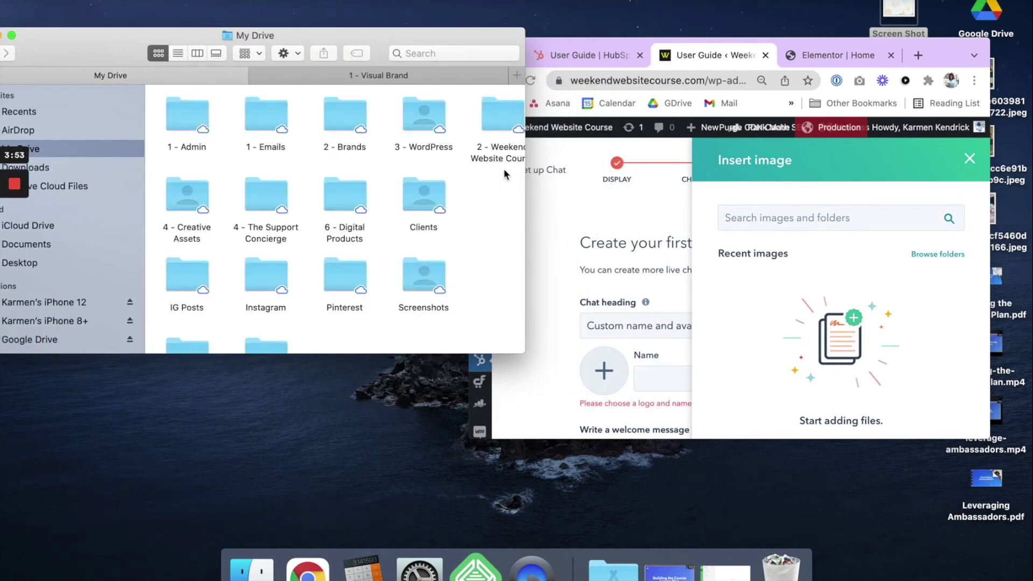
pyautogui.doubleClick(490, 125)
pyautogui.doubleClick(193, 113)
pyautogui.moveTo(188, 119); pyautogui.dragTo(749, 336)
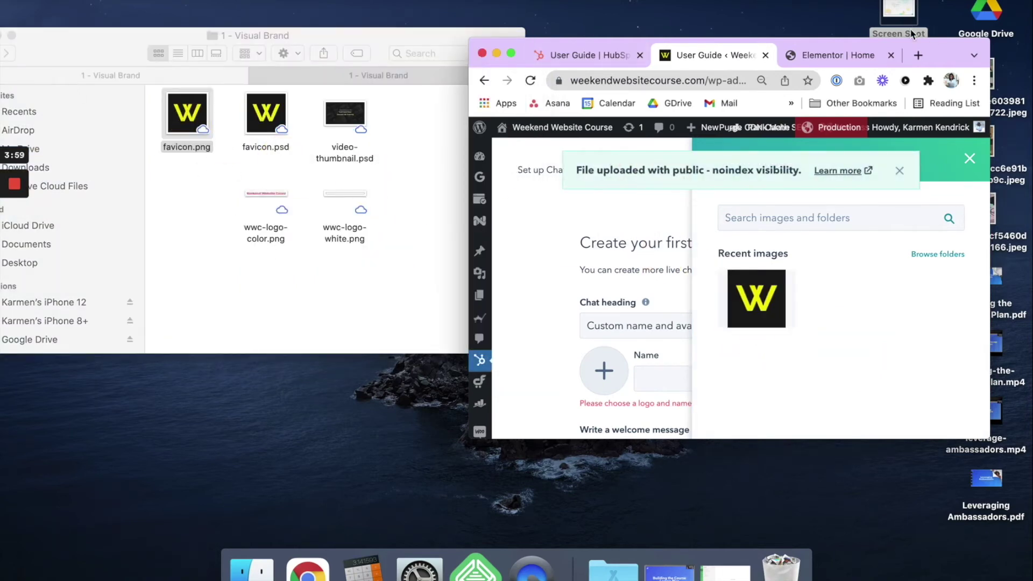
# Use the W logo as the avatar and name the chat 'Weekend Website Course Support'
pyautogui.click(512, 52)
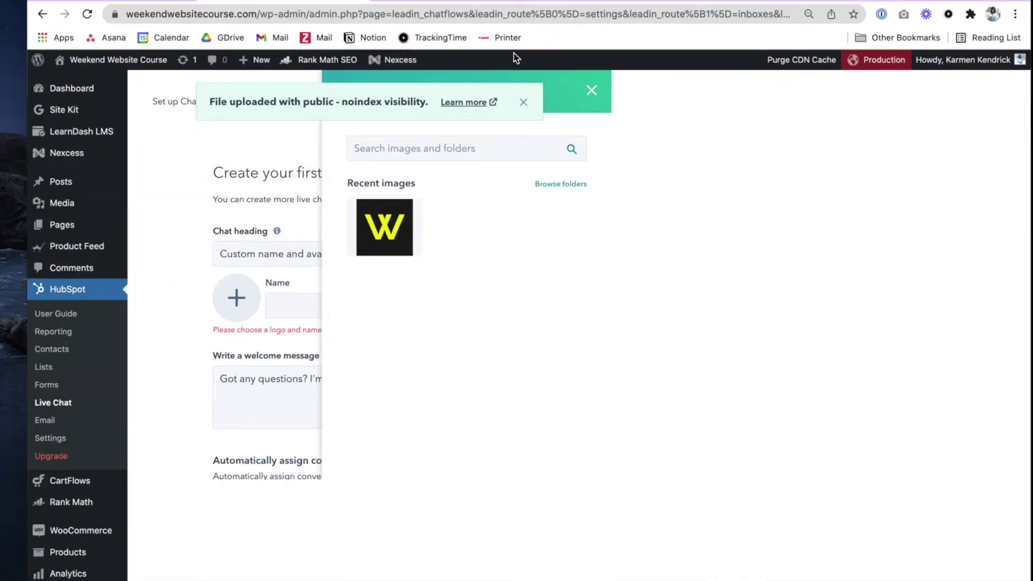
pyautogui.click(812, 248)
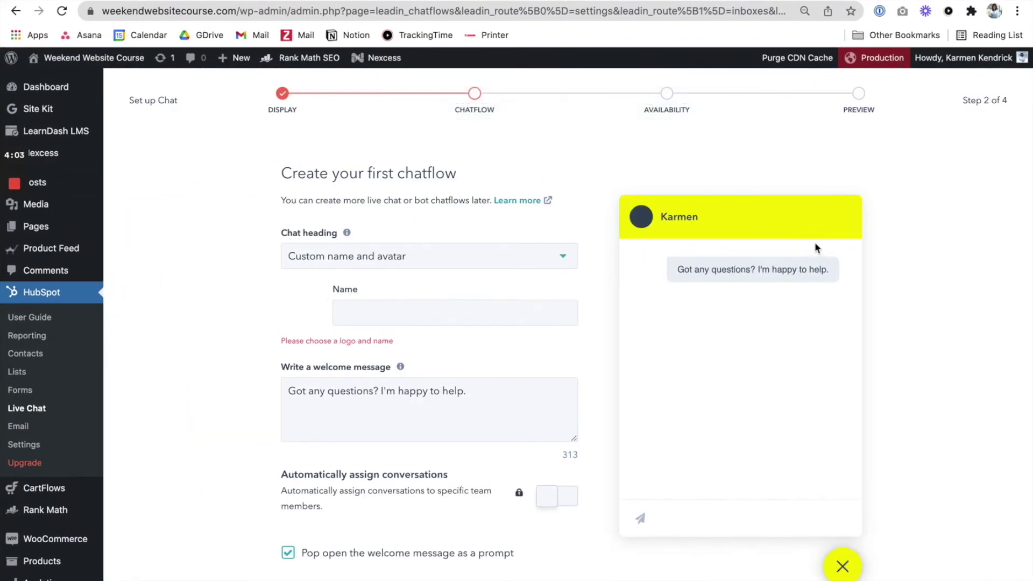
pyautogui.click(385, 303)
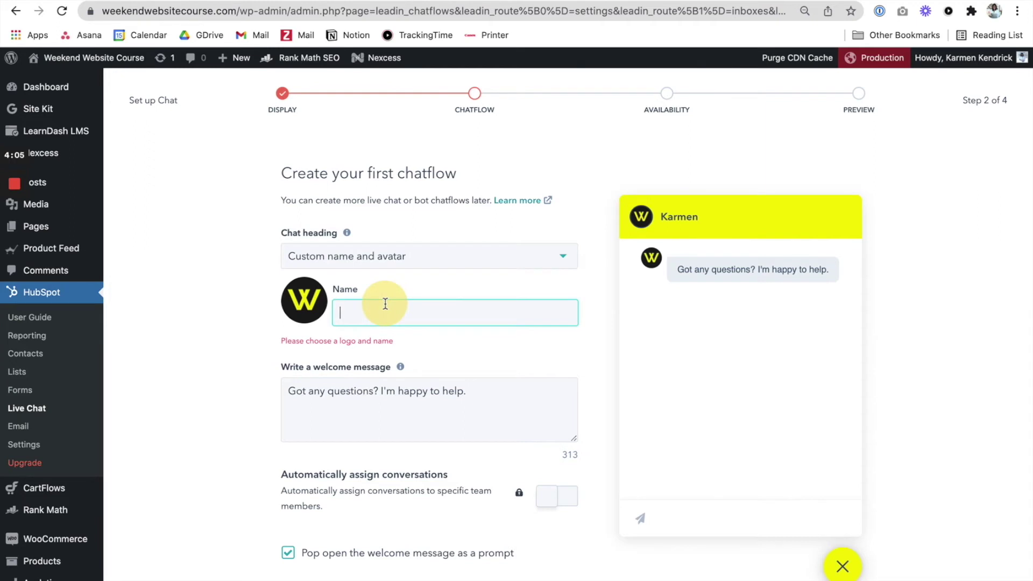
pyautogui.write('Weekend ')
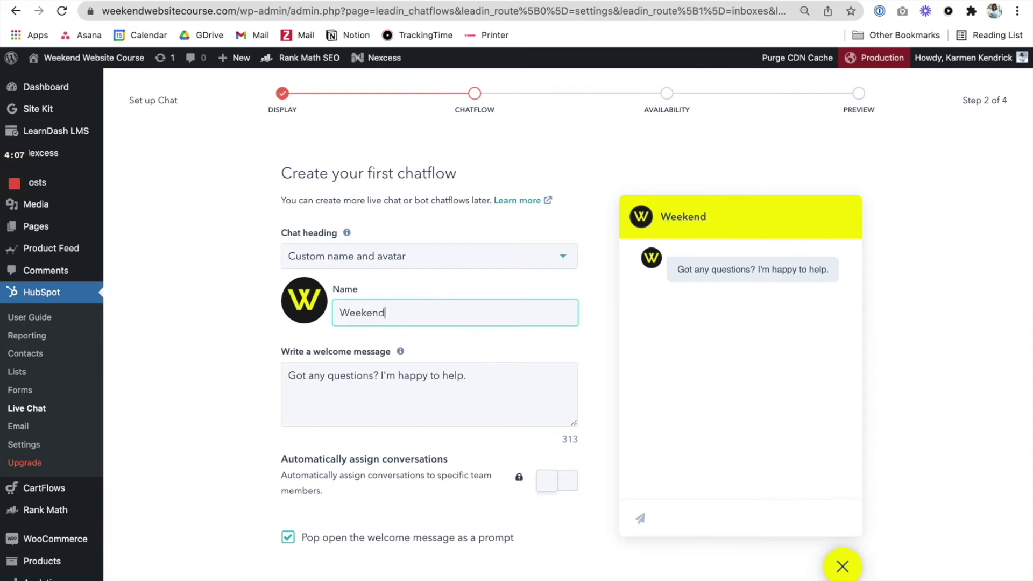
pyautogui.write('Website Course Su')
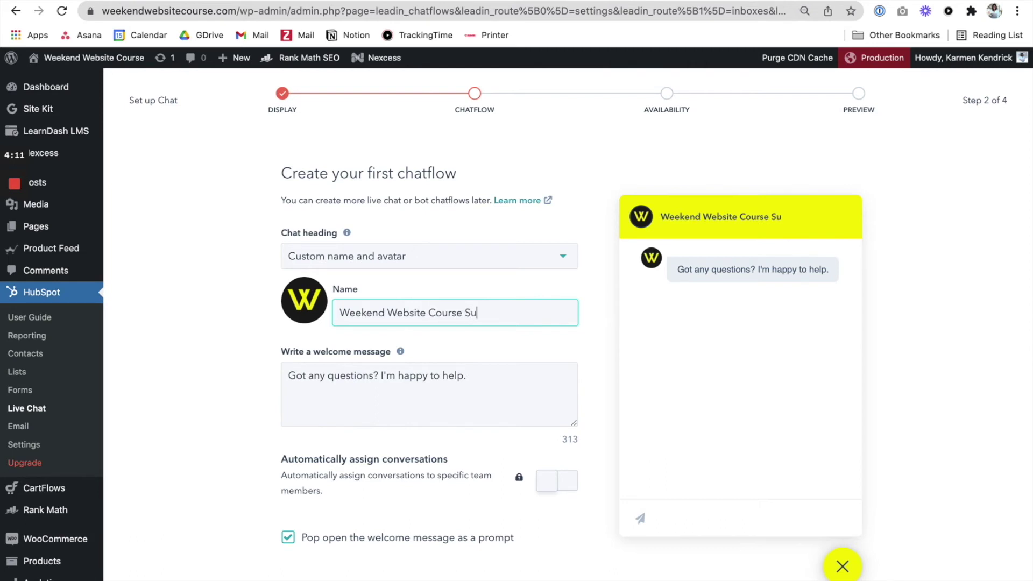
pyautogui.write('pport')
# Change 'I'm' to 'We're' so the welcome message reads 'We're happy to help.'
pyautogui.click(363, 373)
pyautogui.doubleClick(385, 375)
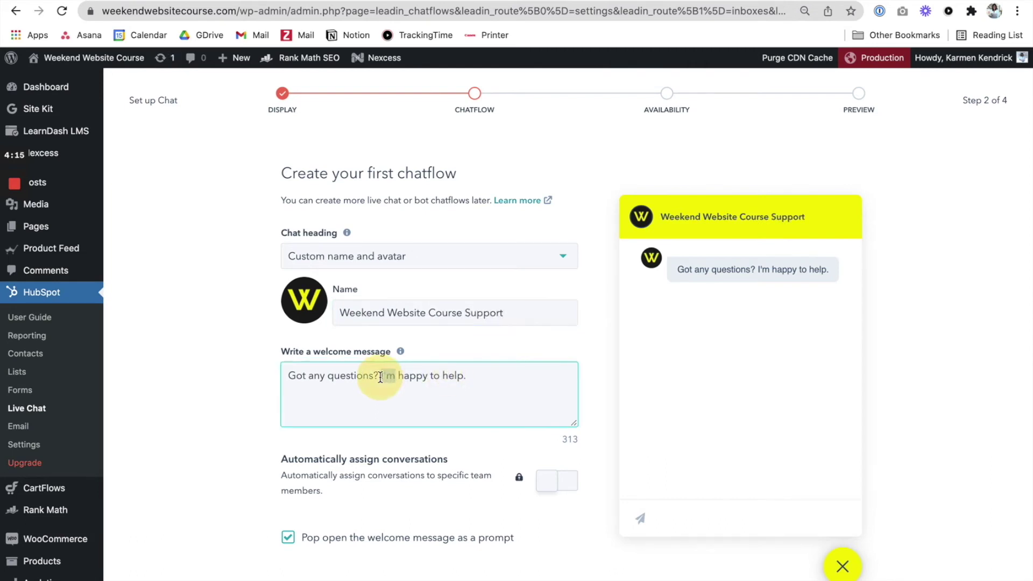
pyautogui.write("We're")
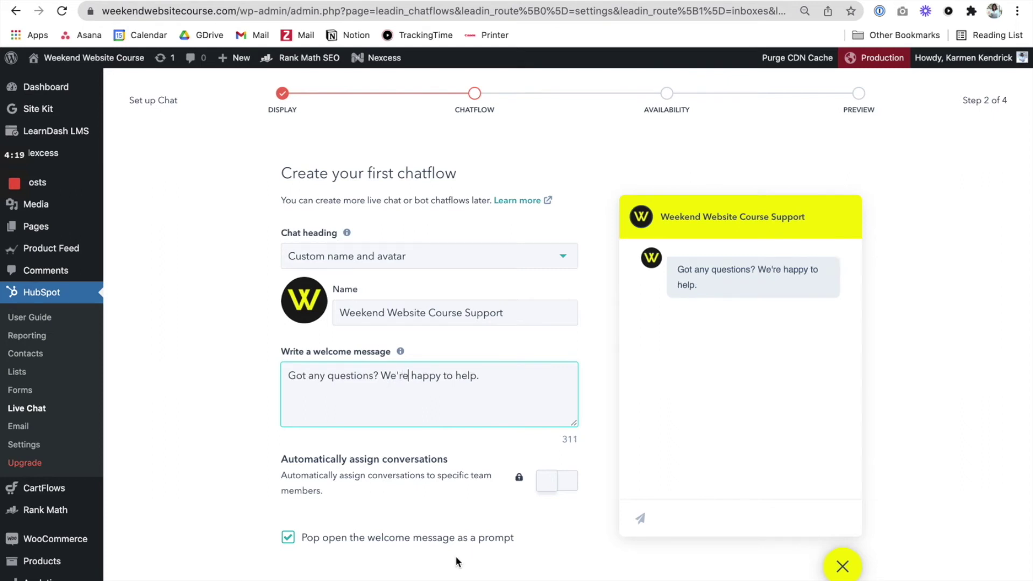
pyautogui.click(560, 563)
pyautogui.scroll(-2, 561, 563)
# Advance to Chat availability, showing working hours Mon–Fri 9:00 AM–5:00 PM US/Eastern
pyautogui.scroll(-6, 560, 562)
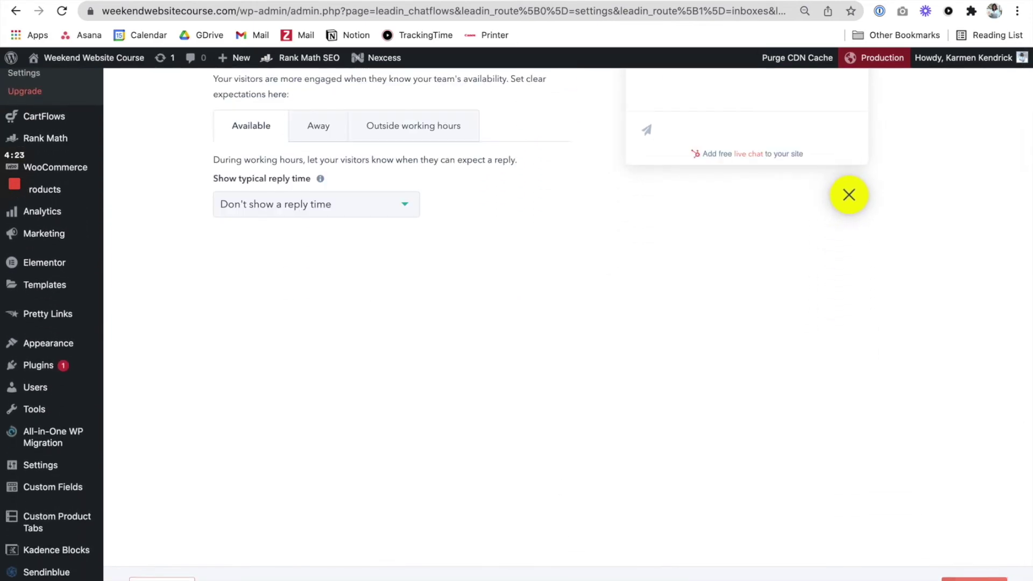
pyautogui.scroll(5, 475, 352)
pyautogui.scroll(2, 475, 352)
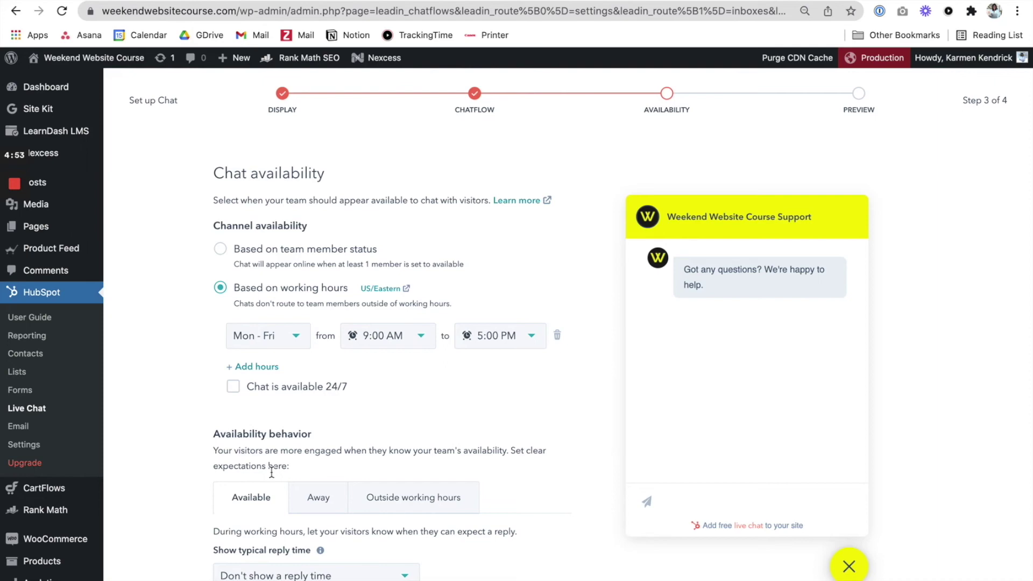
pyautogui.scroll(-2, 282, 486)
pyautogui.scroll(2, 252, 479)
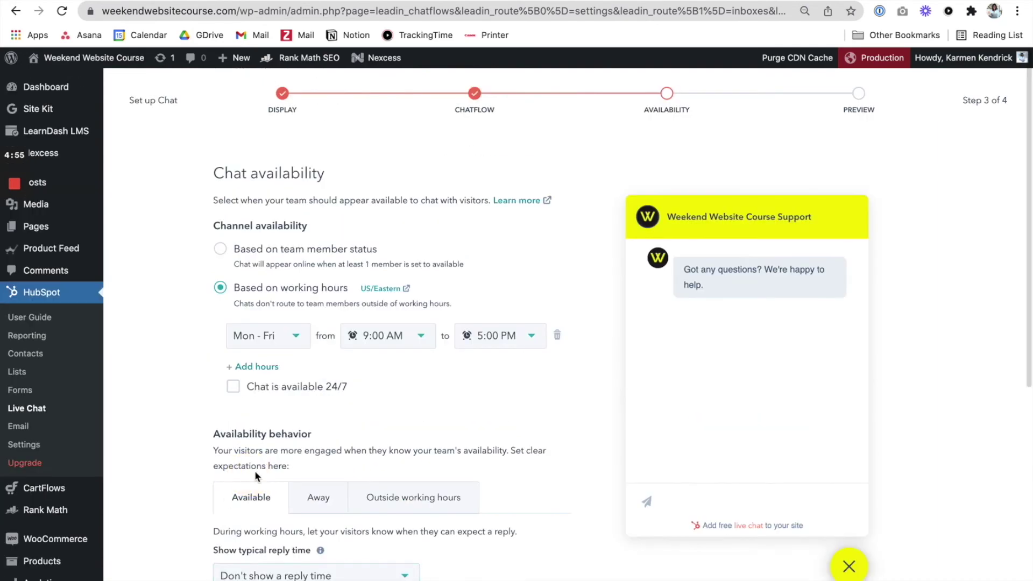
# Set the typical reply time to 'Typically replies in a few hours'
pyautogui.scroll(-3, 252, 479)
pyautogui.click(253, 428)
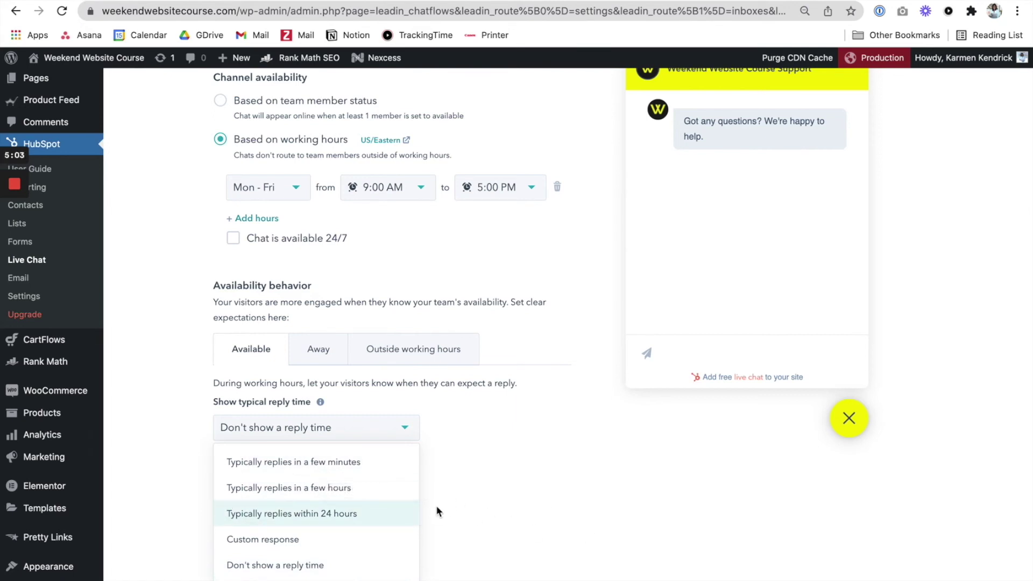
pyautogui.click(232, 490)
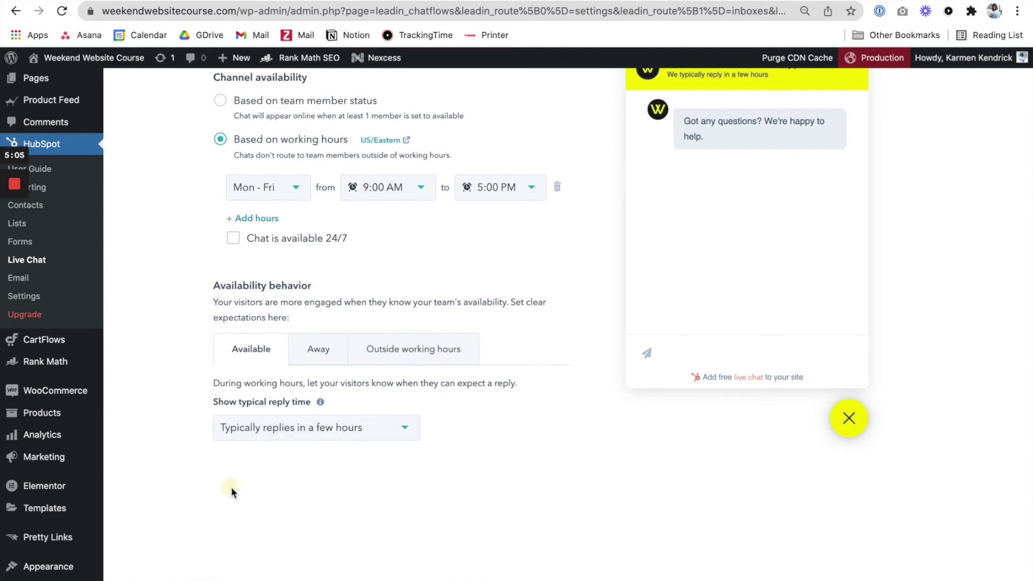
# Show an away message when the team is away or outside working hours, then continue to Preview
pyautogui.click(318, 350)
pyautogui.click(282, 440)
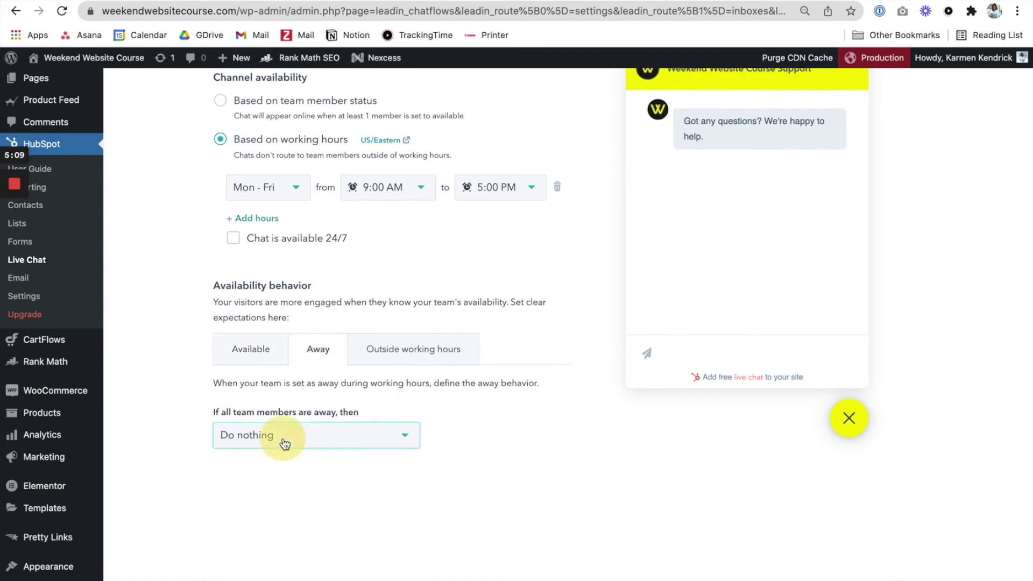
pyautogui.scroll(-3, 303, 518)
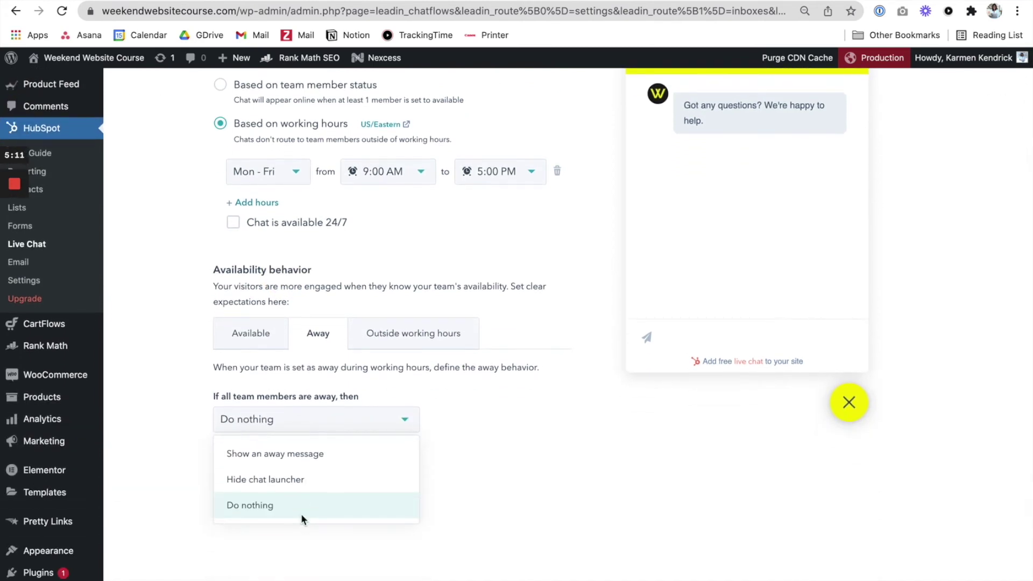
pyautogui.click(285, 466)
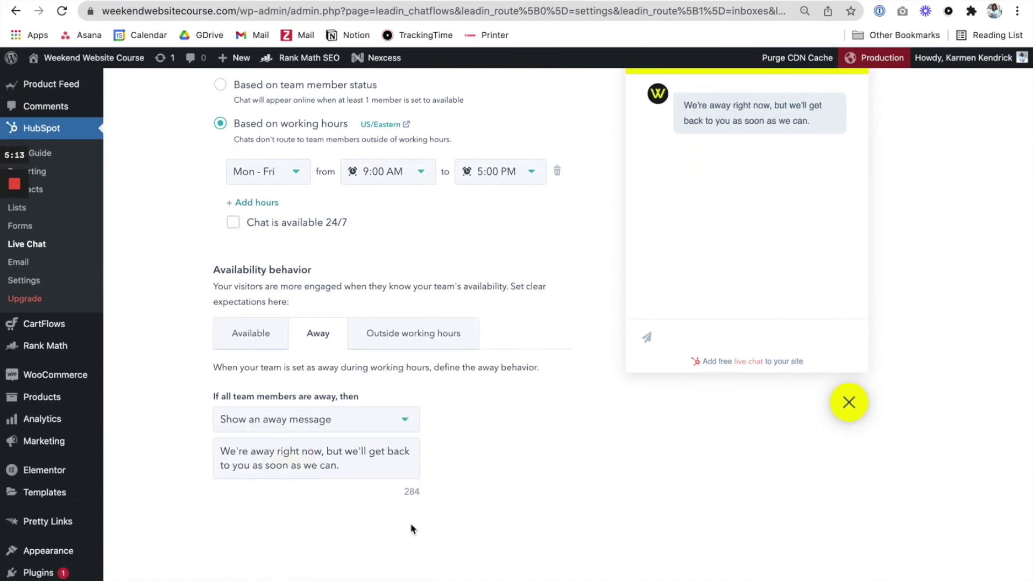
pyautogui.click(331, 465)
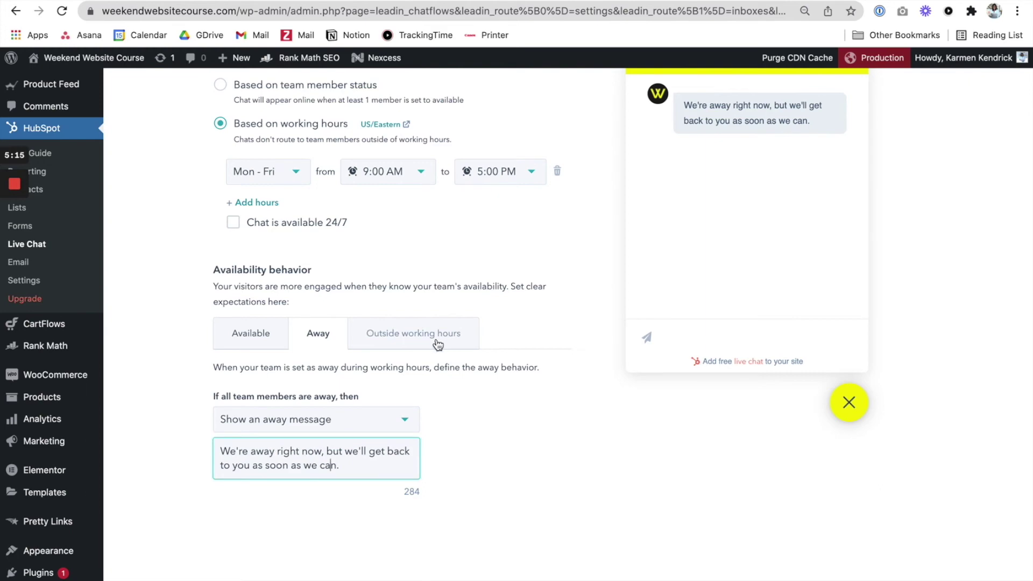
pyautogui.click(437, 334)
pyautogui.click(302, 401)
pyautogui.scroll(3, 307, 403)
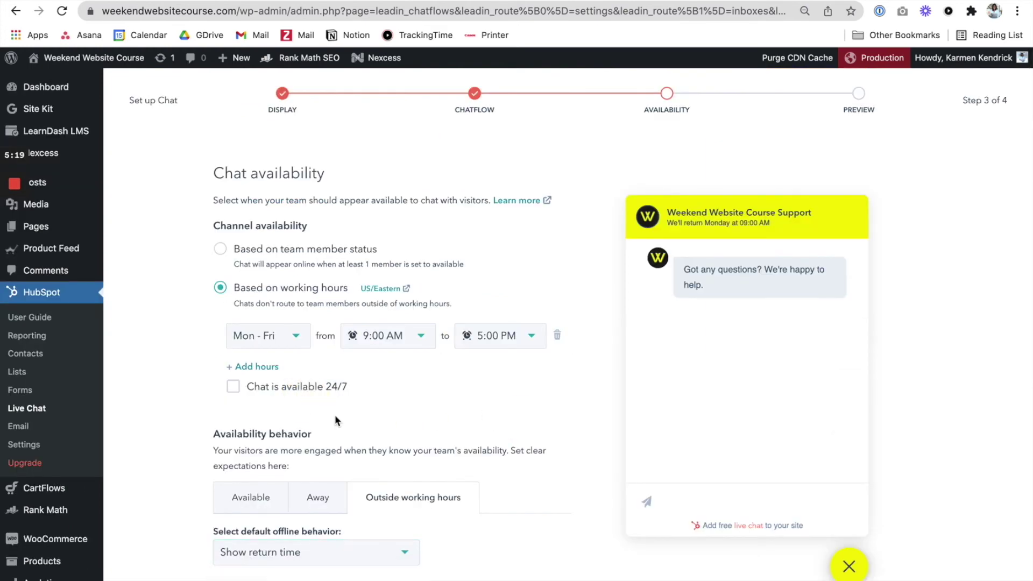
pyautogui.scroll(-5, 335, 417)
pyautogui.scroll(-3, 1001, 516)
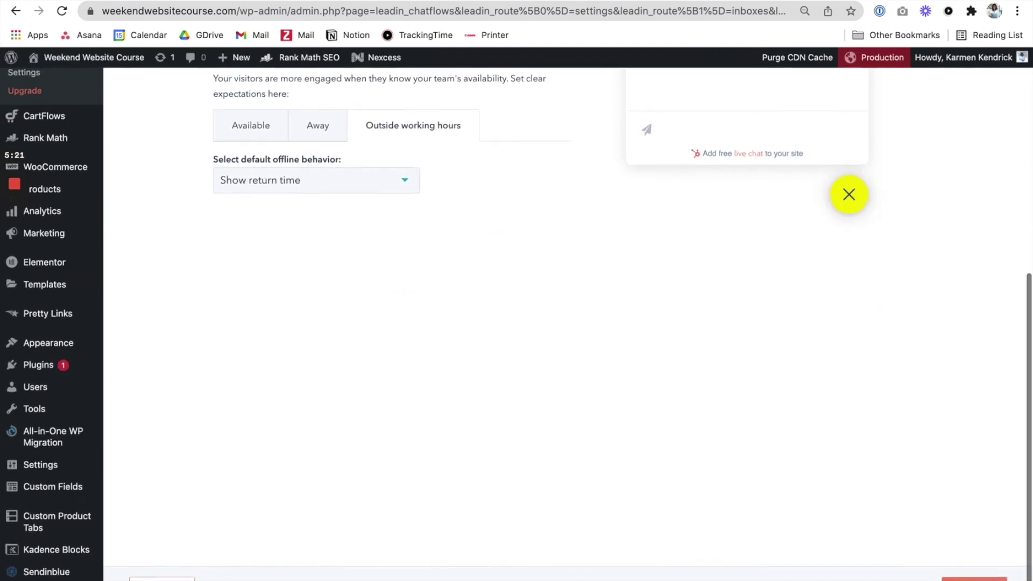
pyautogui.click(975, 577)
pyautogui.scroll(7, 507, 446)
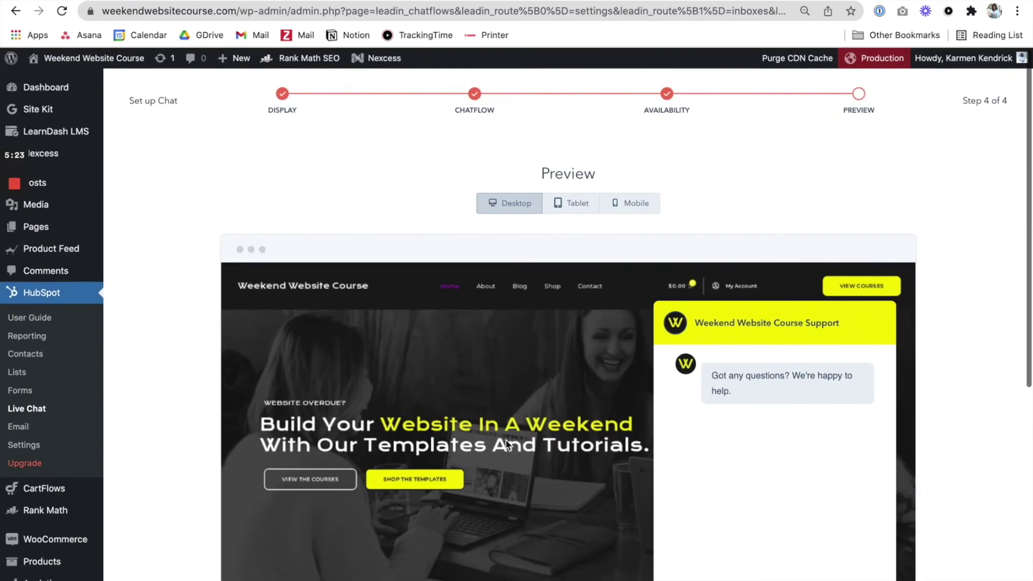
# Preview the chat widget on tablet, mobile and desktop, then finish setup so Live Chat connects
pyautogui.scroll(-1, 505, 444)
pyautogui.scroll(-2, 506, 440)
pyautogui.scroll(1, 506, 440)
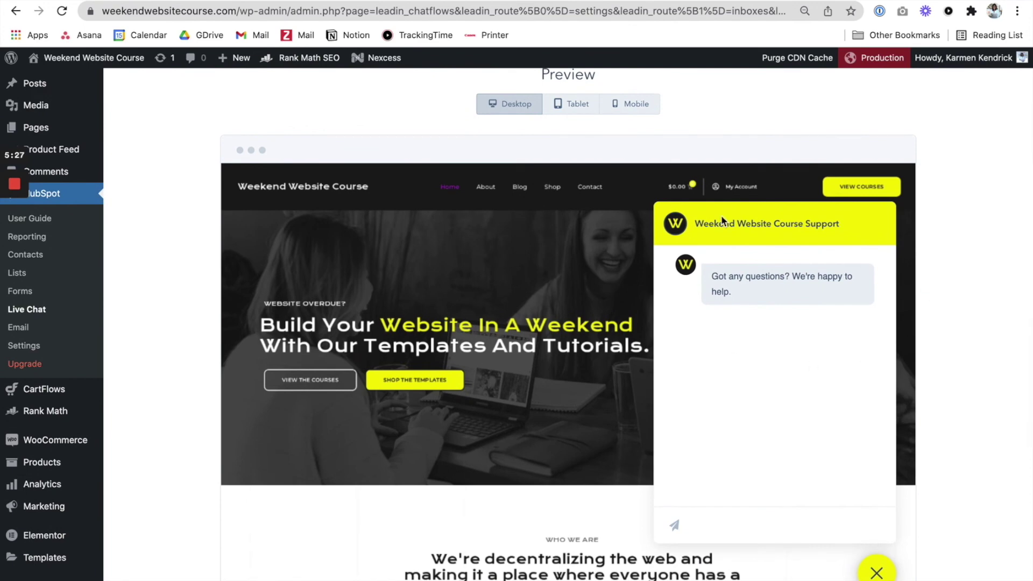
pyautogui.click(562, 105)
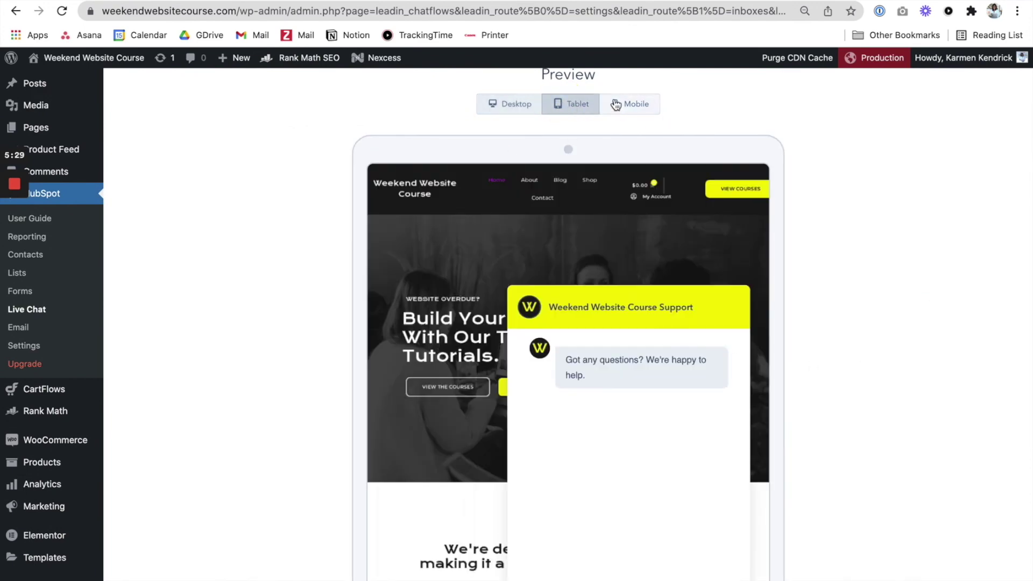
pyautogui.click(619, 108)
pyautogui.click(574, 108)
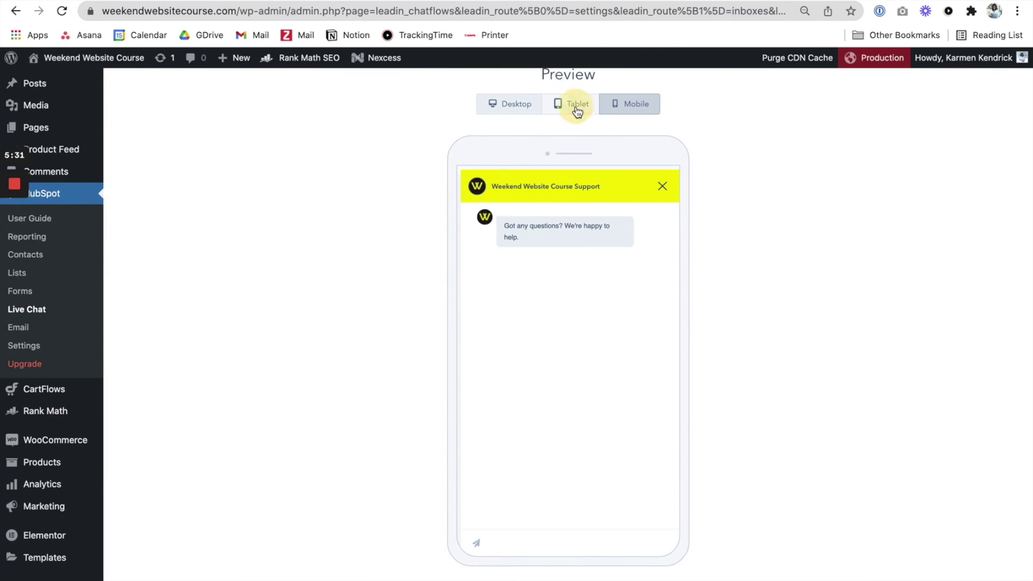
pyautogui.click(503, 111)
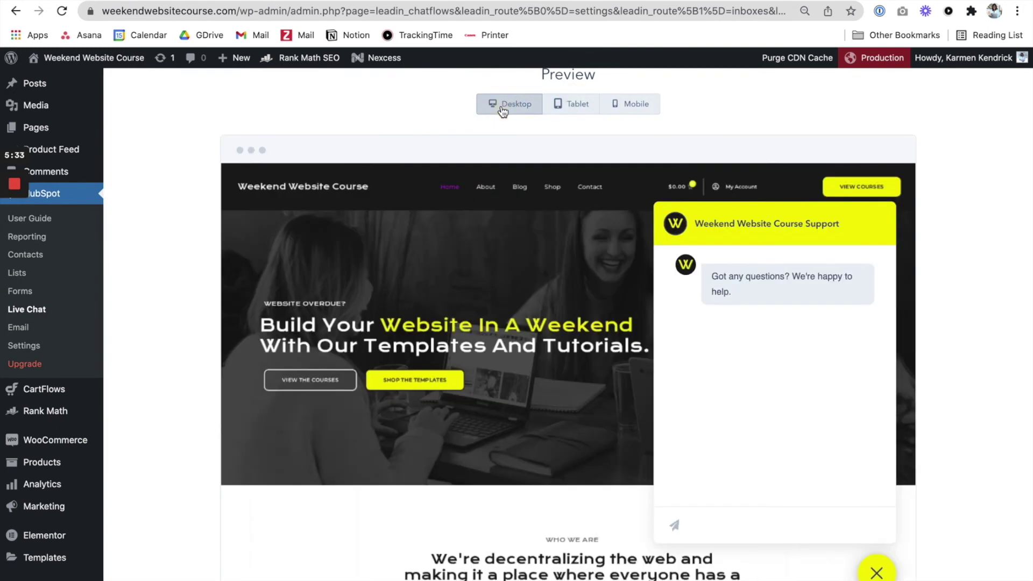
pyautogui.scroll(-5, 765, 373)
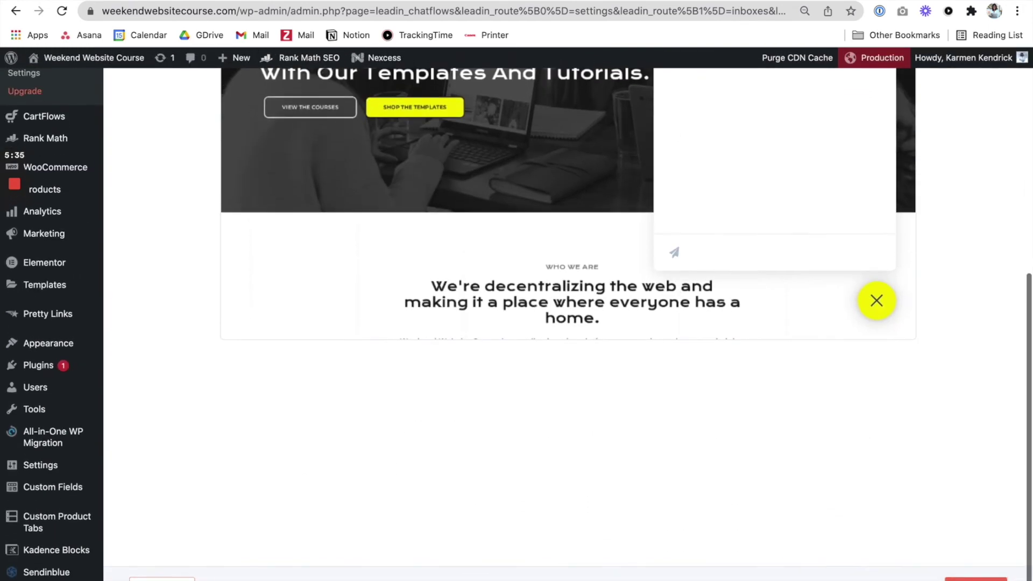
pyautogui.click(976, 577)
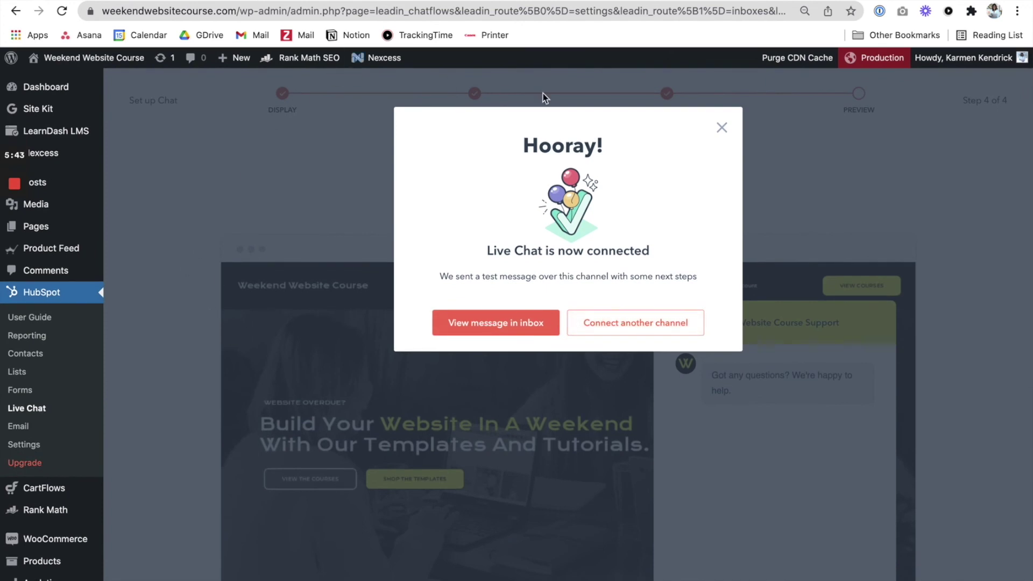
# Close the Hooray confirmation and visit the live Weekend Website Course site
pyautogui.click(723, 129)
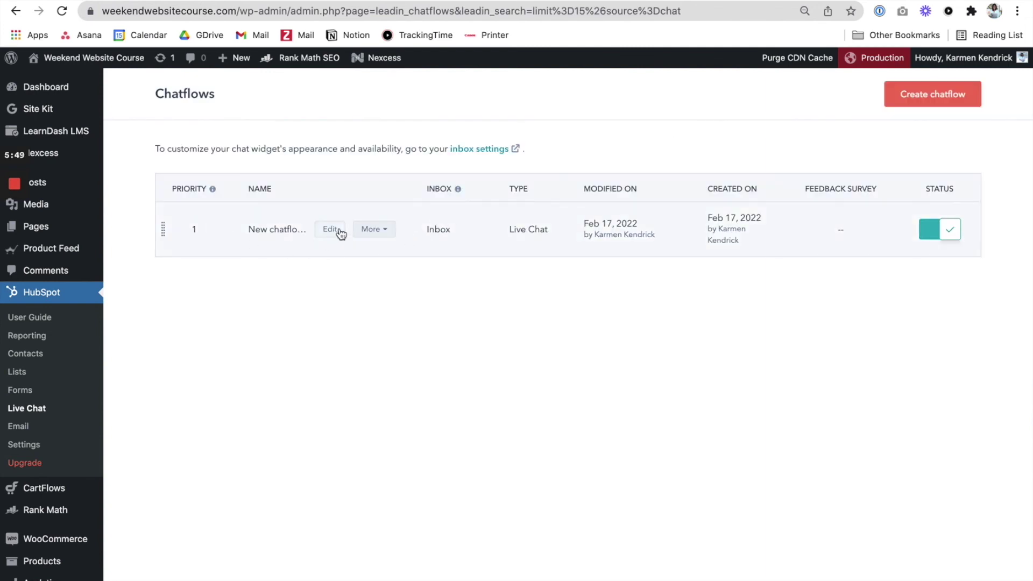
pyautogui.moveTo(69, 62)
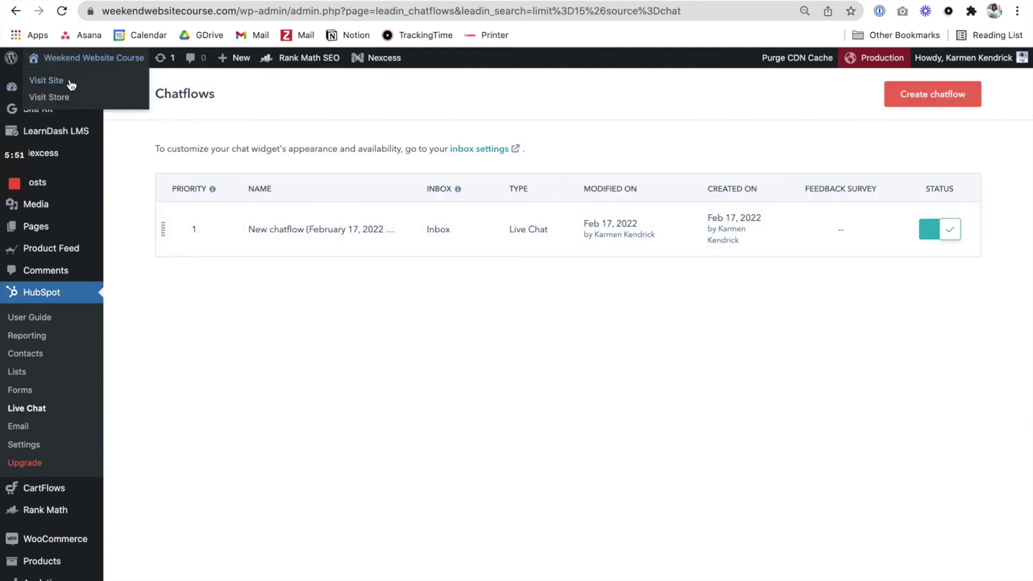
pyautogui.click(71, 84)
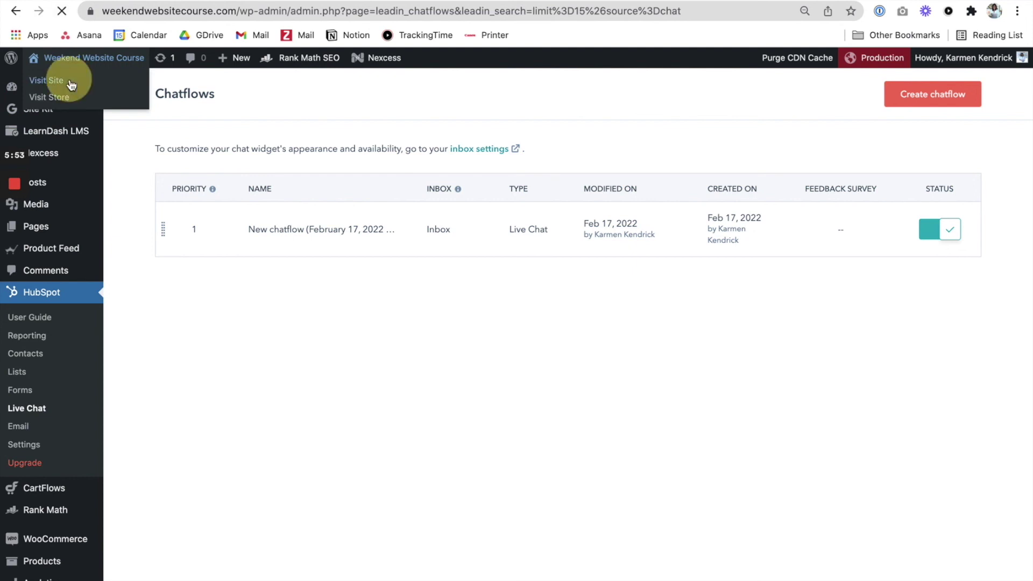